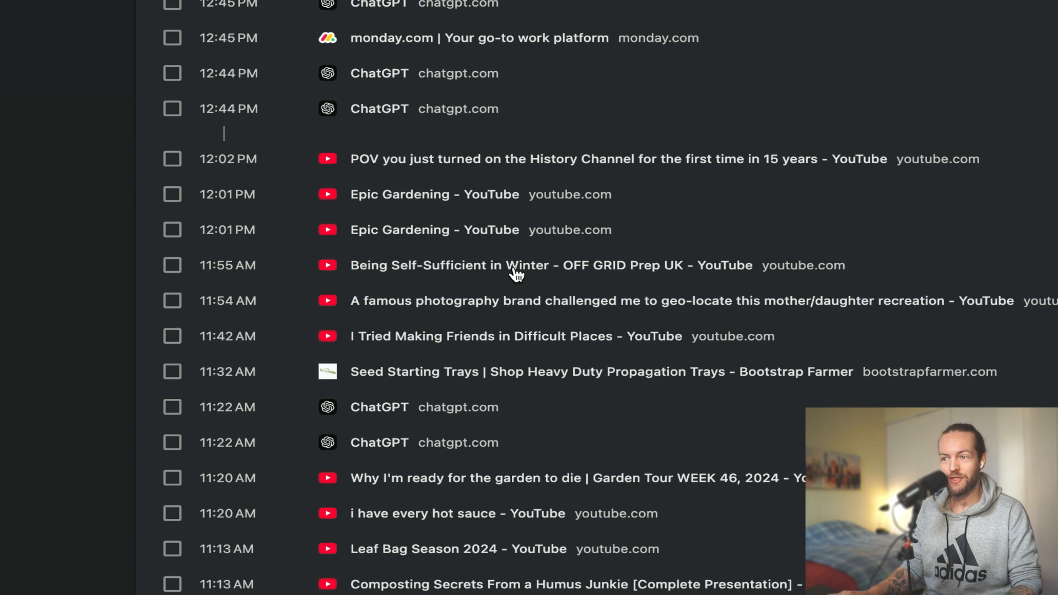
- Open Bulk Article Generation and copy the list of off-grid keywords from the first row
scroll(440, 380, "down", 3)
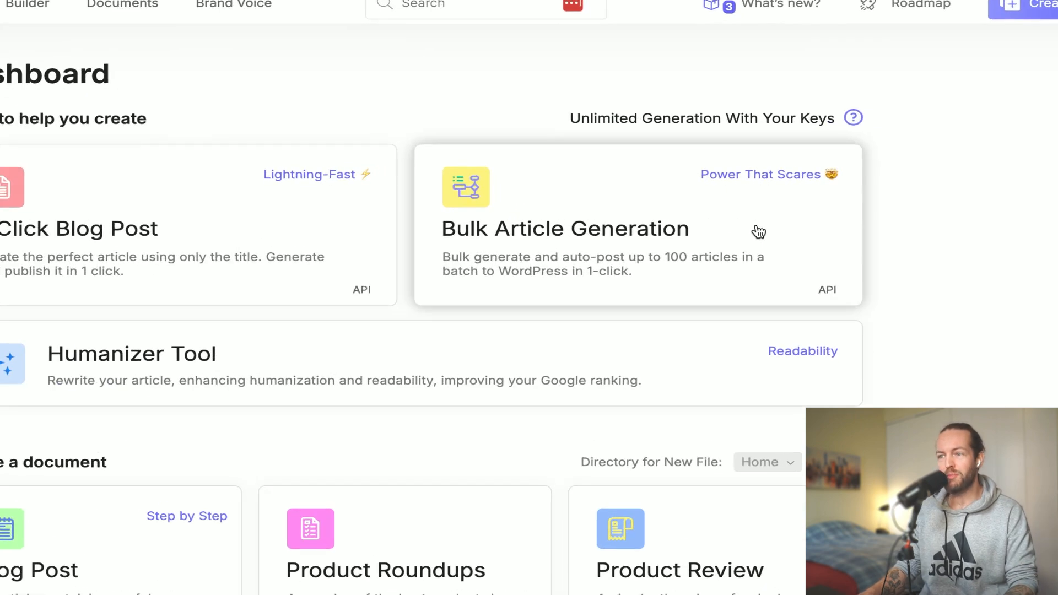
left_click(759, 231)
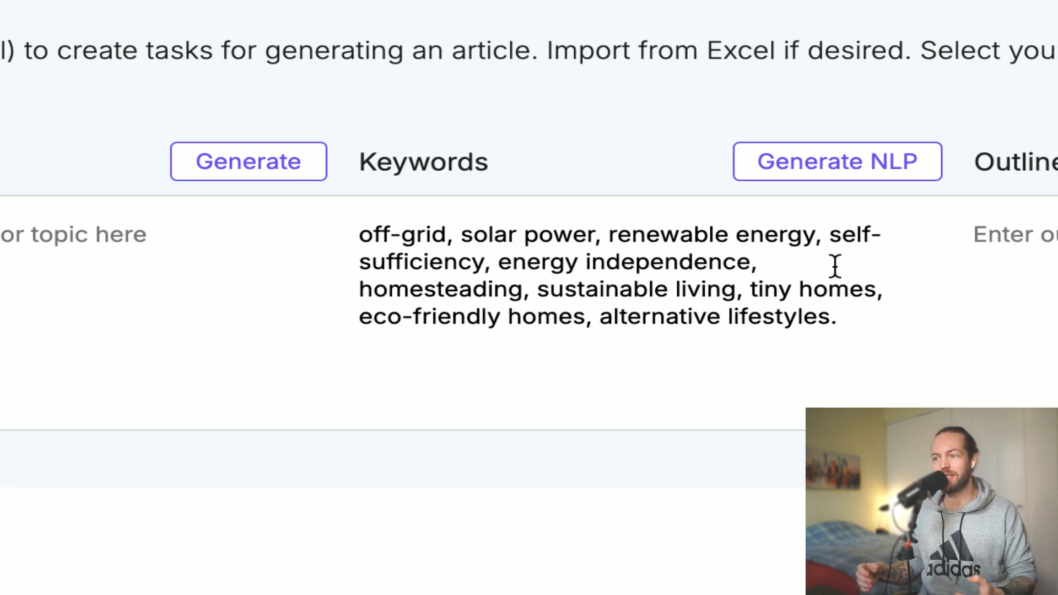
triple_click(653, 330)
key("ctrl+c")
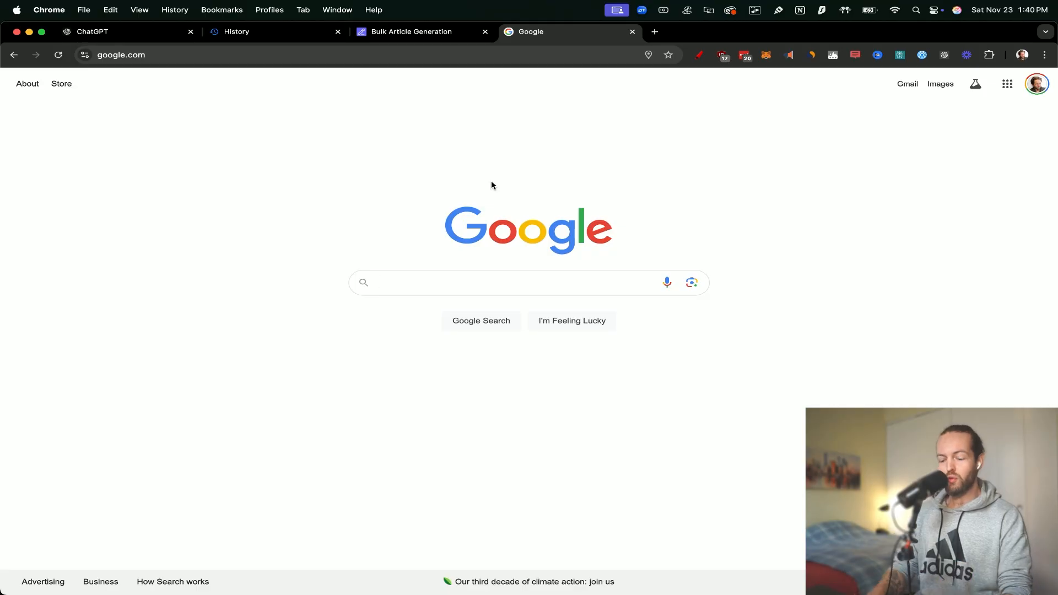
- Search Google for "keyword planner" and open the Google Ads Keyword Planner
type("keyword planner")
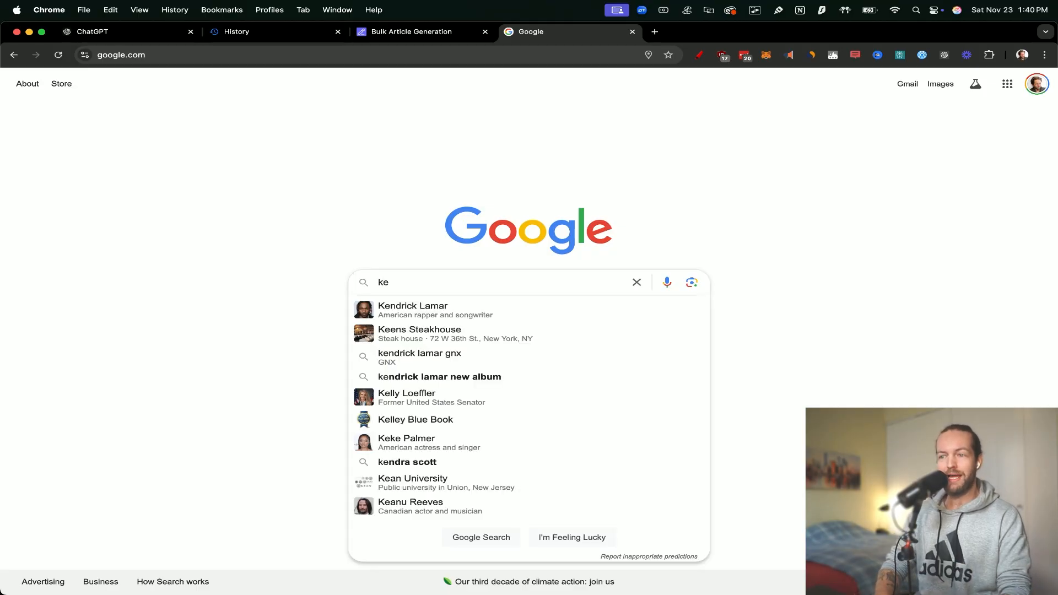
key("Return")
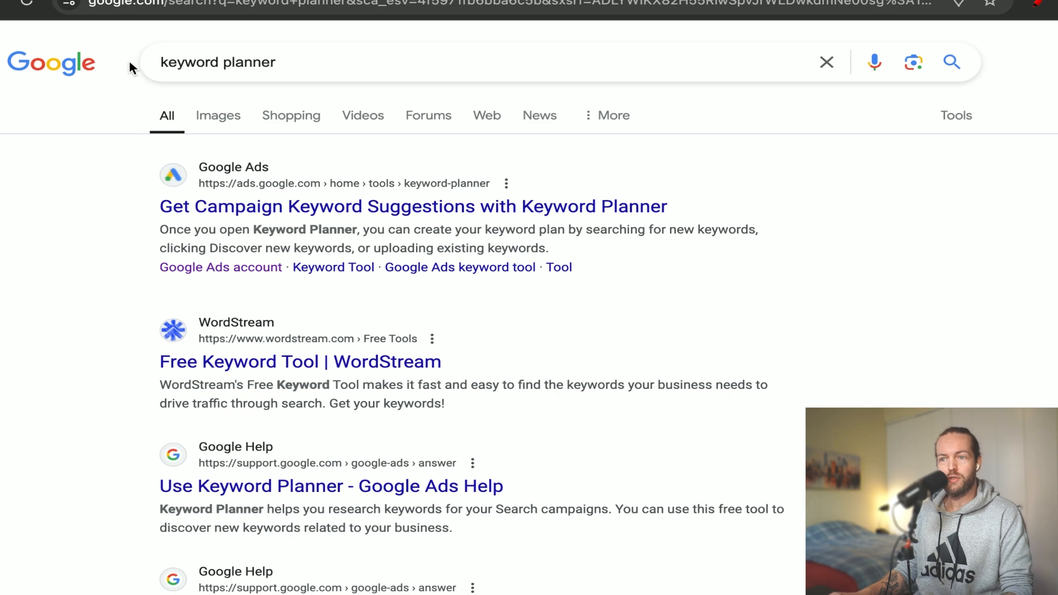
left_click(413, 207)
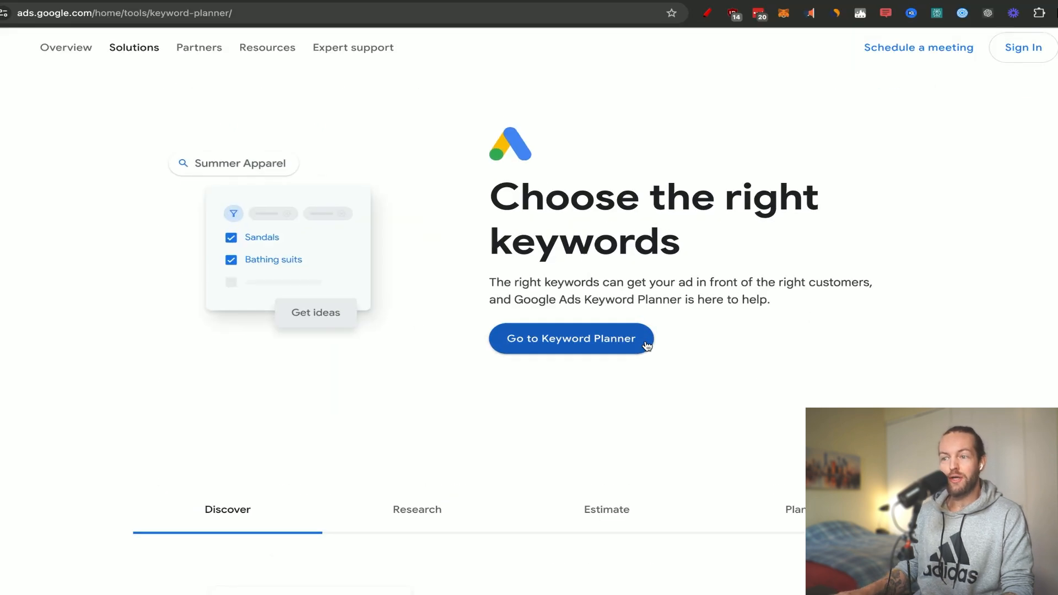
left_click(646, 345)
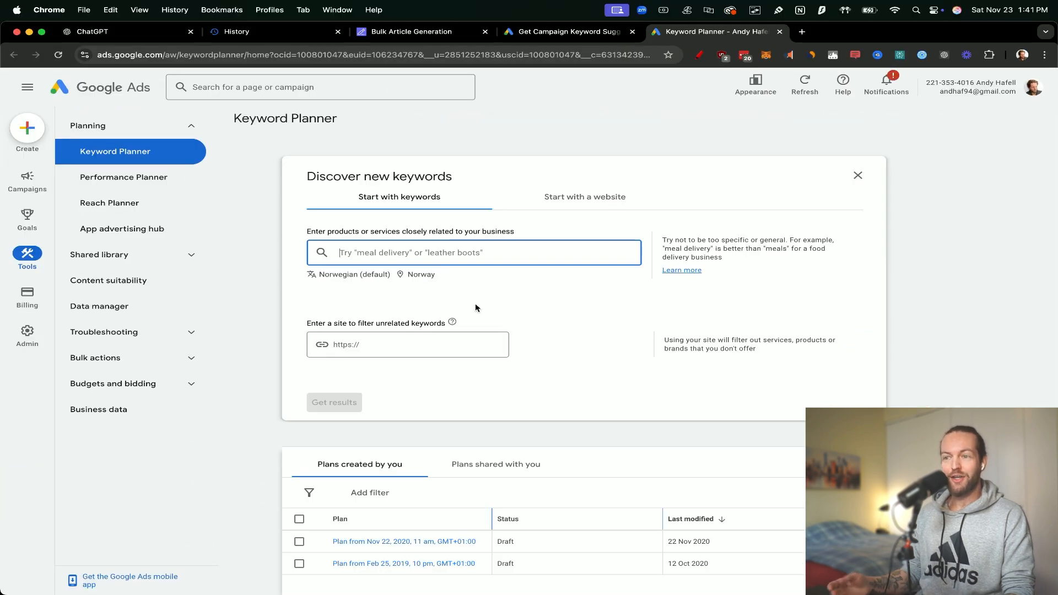
- Get keyword ideas for the copied off-grid keywords, with United States as the location
key("ctrl+v")
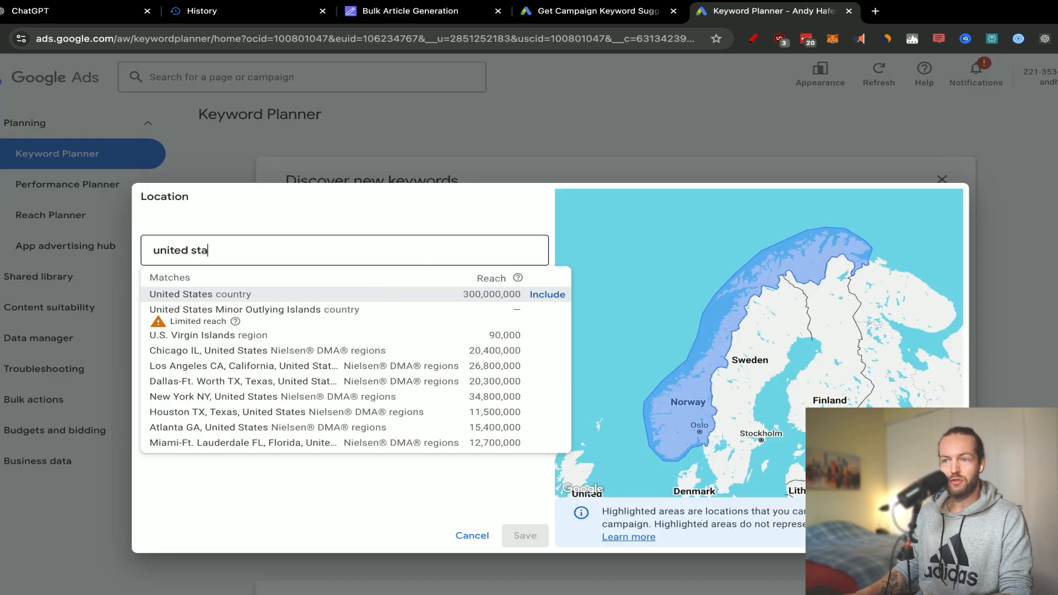
key("Return")
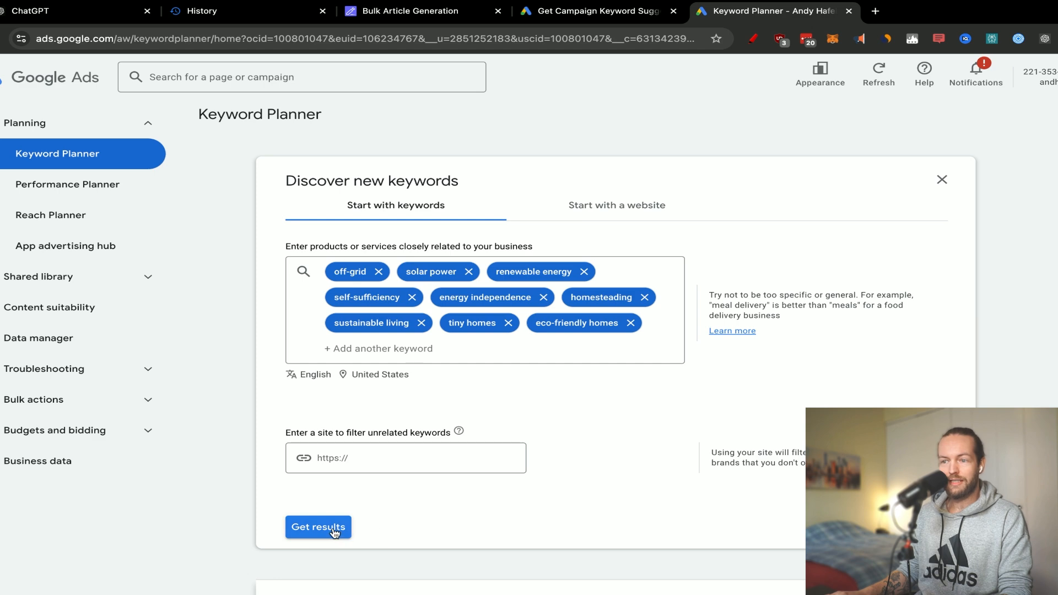
left_click(318, 527)
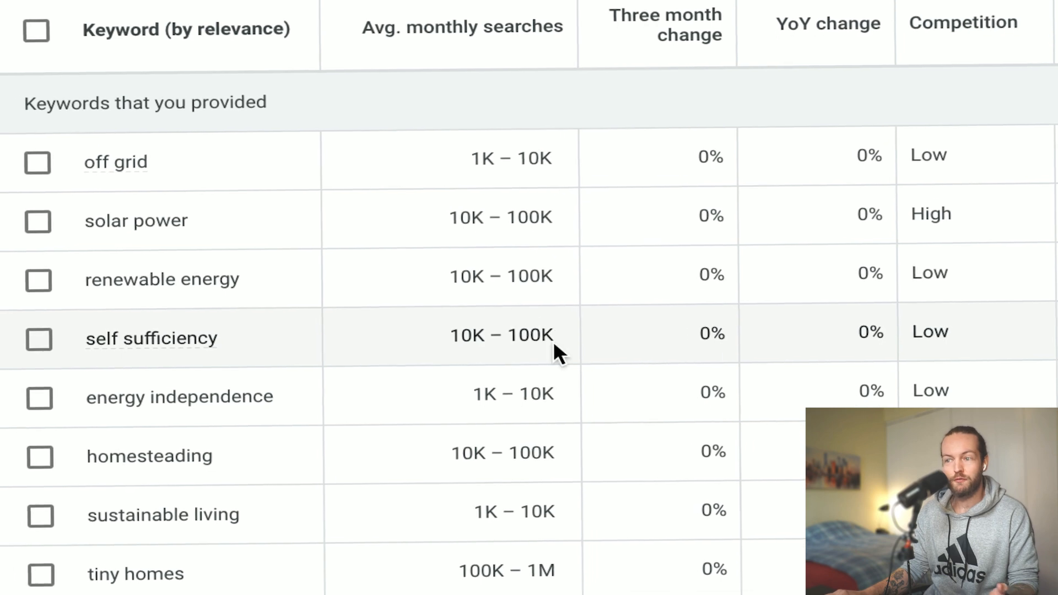
- Take "solar panels for home" from the keyword ideas and enter it as the main keyword in a new second row of Bulk Article Generation
left_click_drag(557, 342, 446, 342)
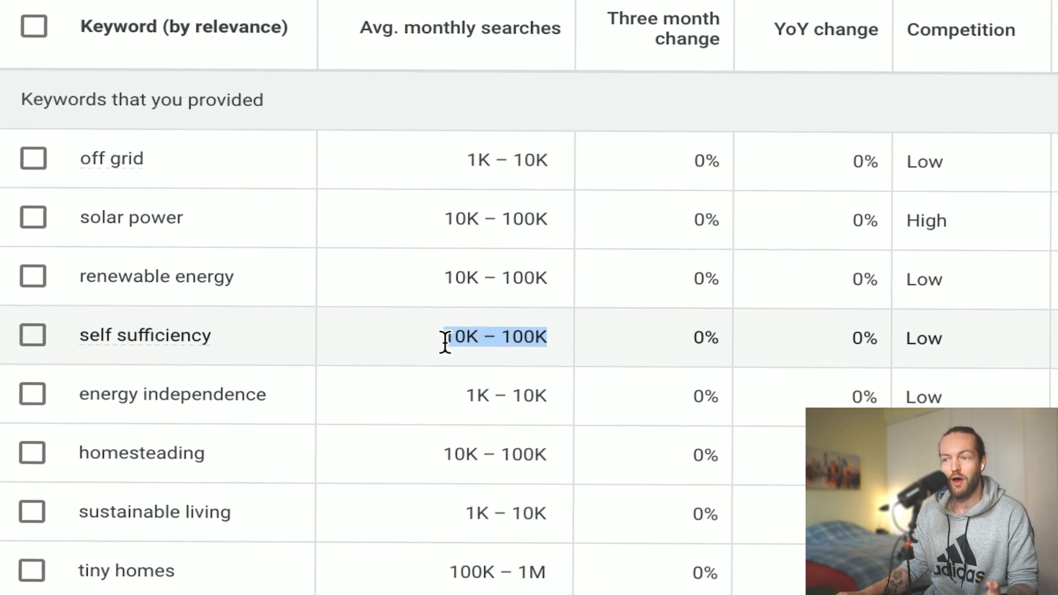
left_click(434, 449)
scroll(434, 449, "down", 3)
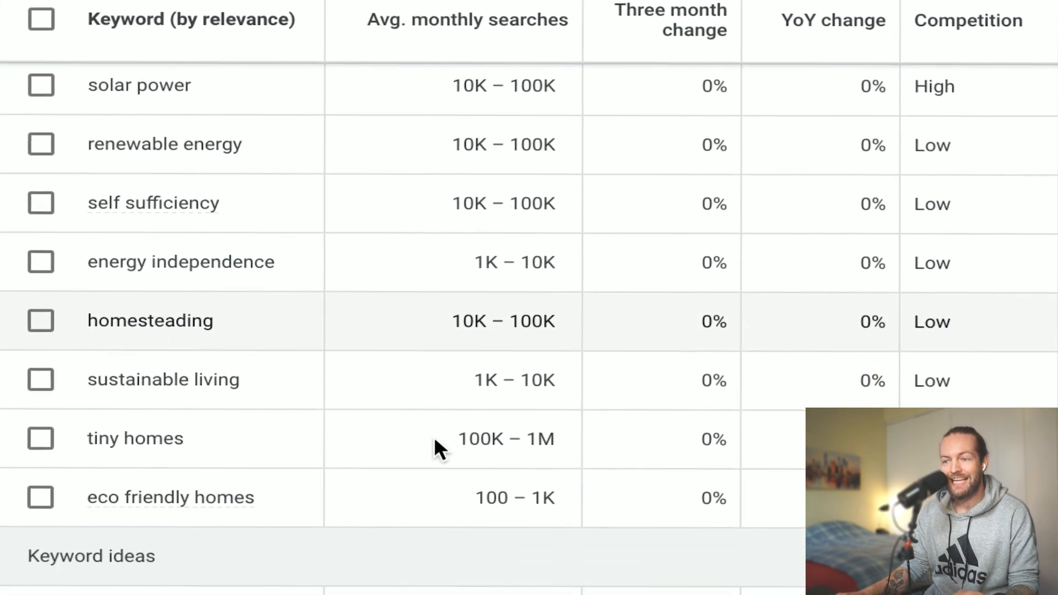
left_click_drag(447, 439, 546, 440)
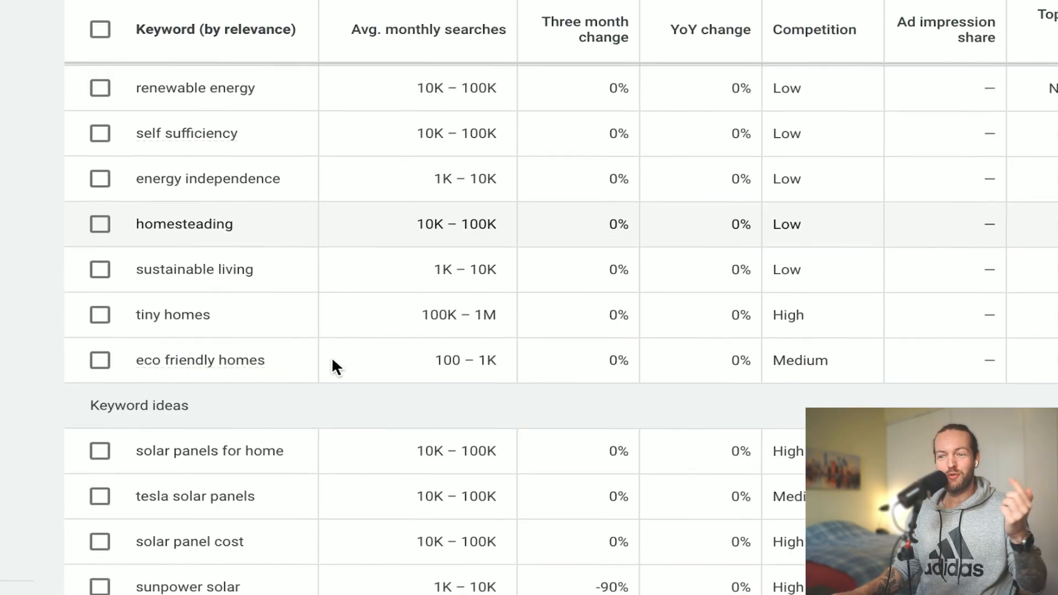
scroll(331, 366, "down", 2)
scroll(329, 367, "down", 2)
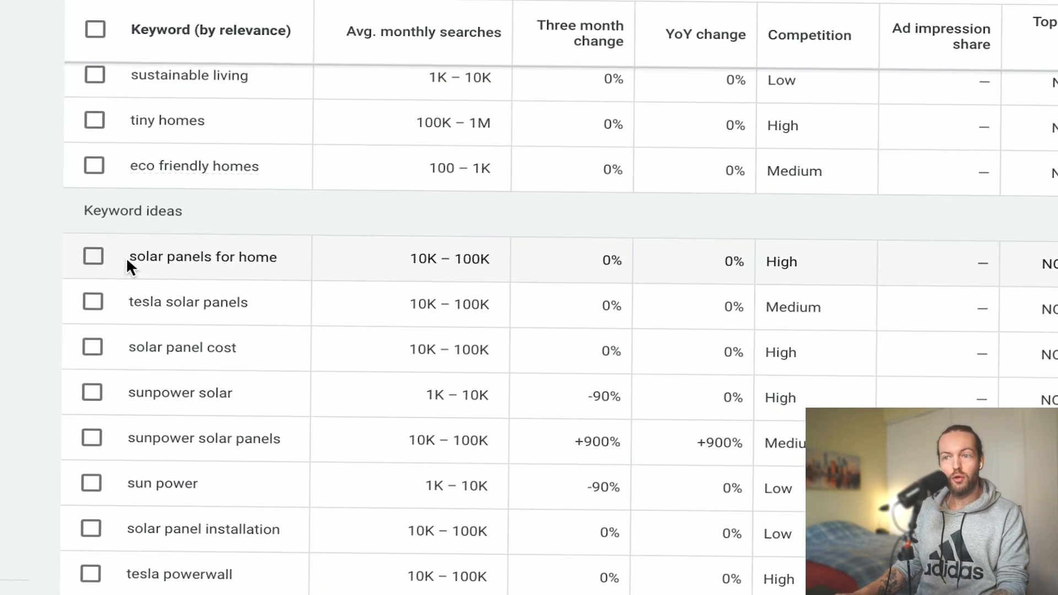
left_click_drag(124, 260, 271, 259)
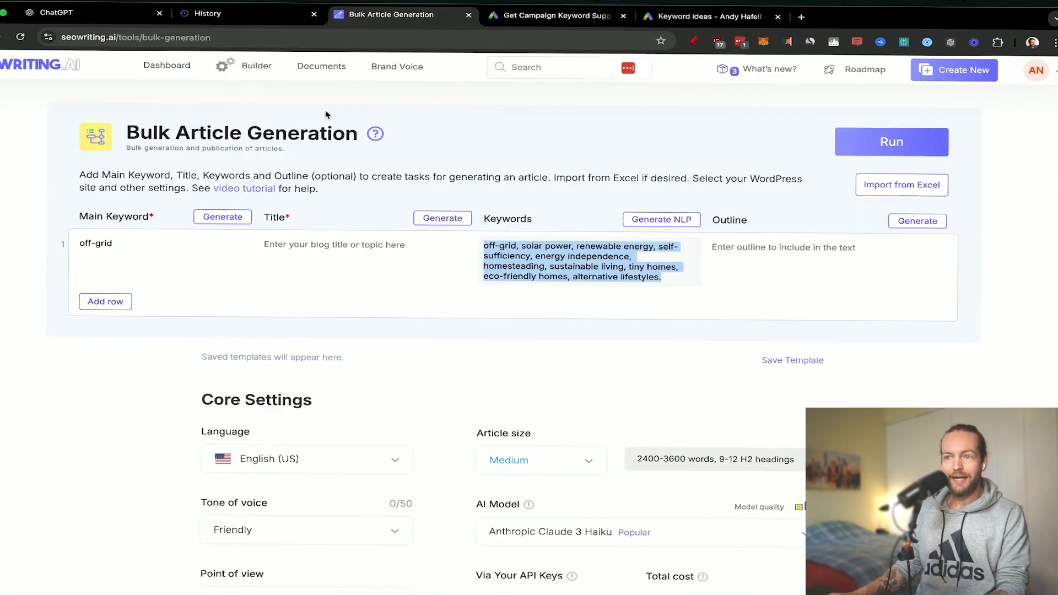
left_click(83, 319)
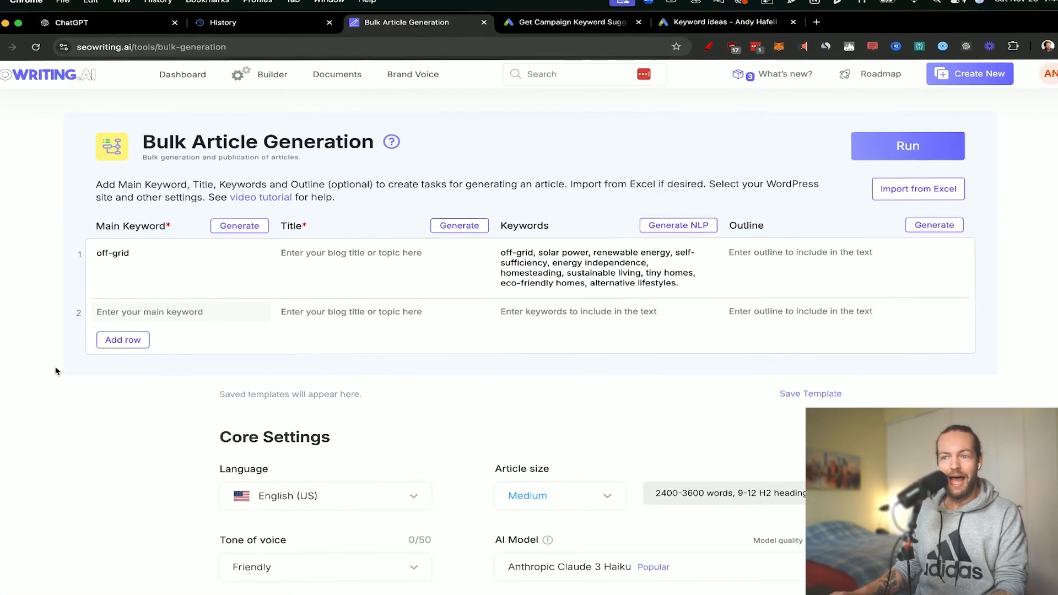
type("solar panels for home")
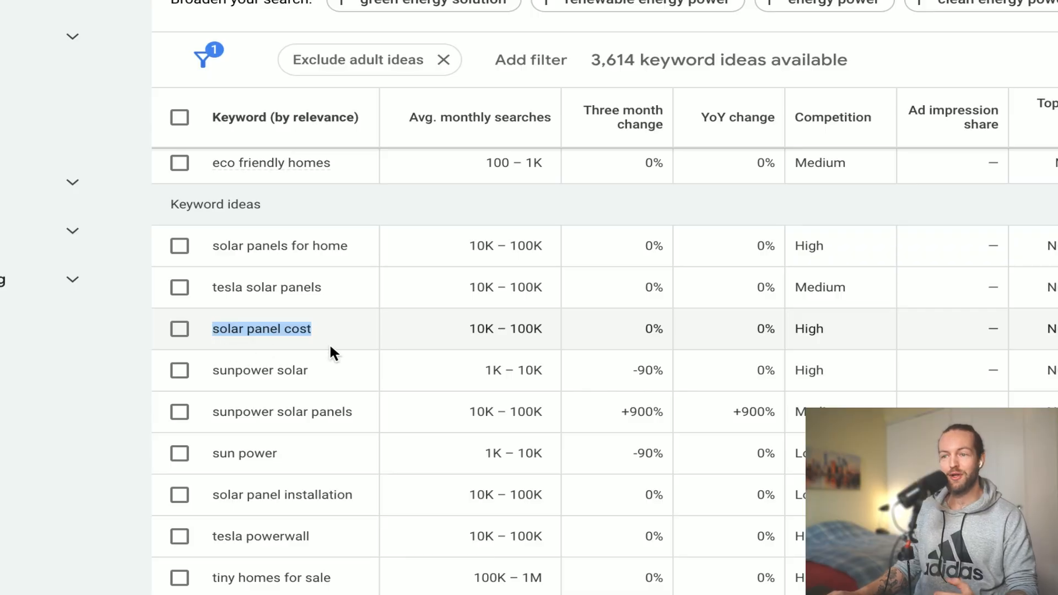
- Examine the remaining keyword ideas and their average monthly searches for further article keywords such as "tiny homes for sale"
scroll(349, 346, "down", 4)
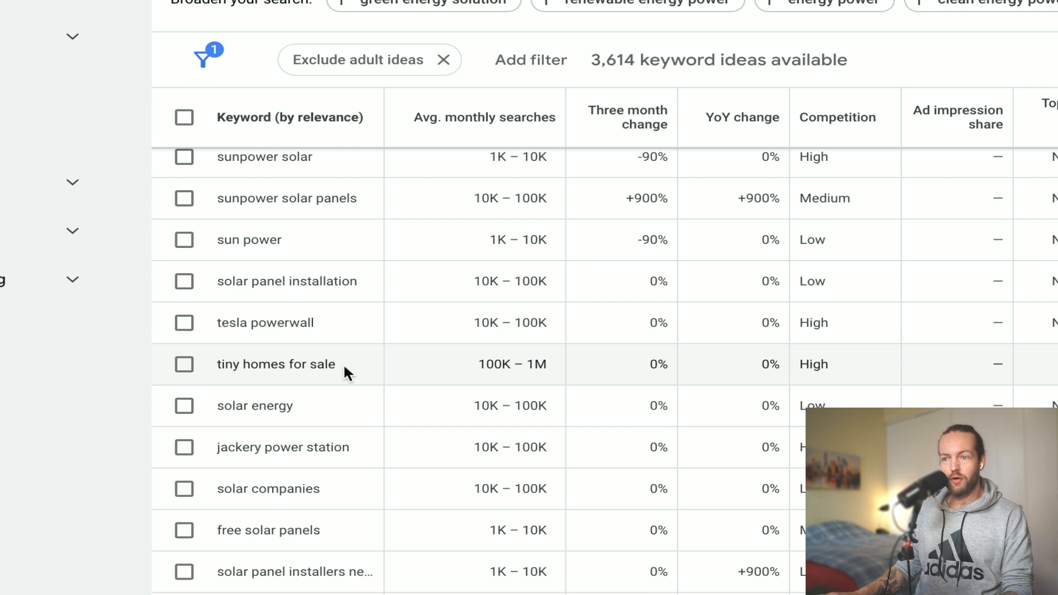
left_click_drag(343, 366, 226, 360)
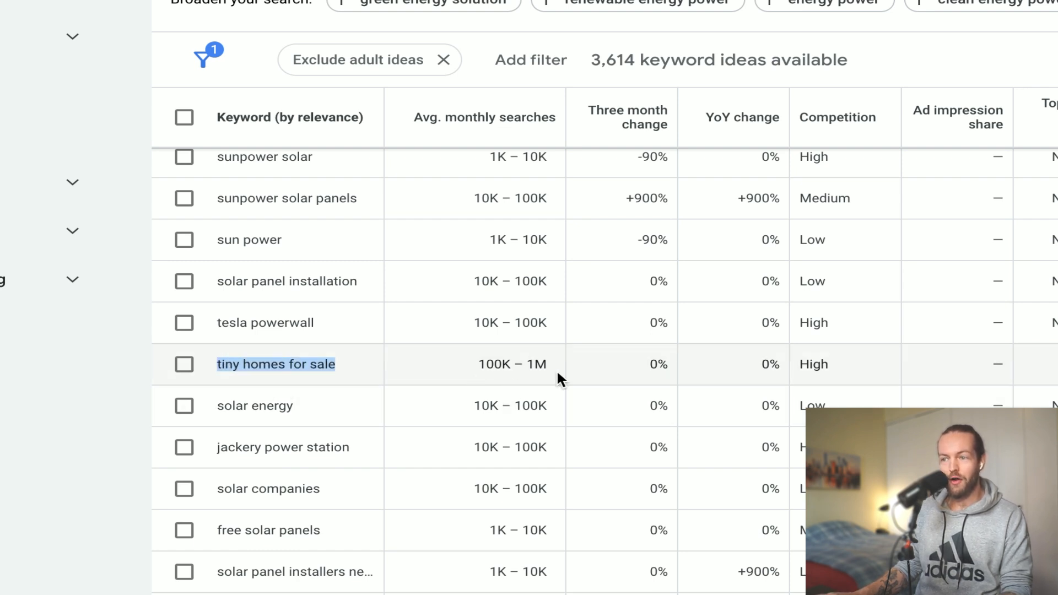
scroll(420, 376, "down", 2)
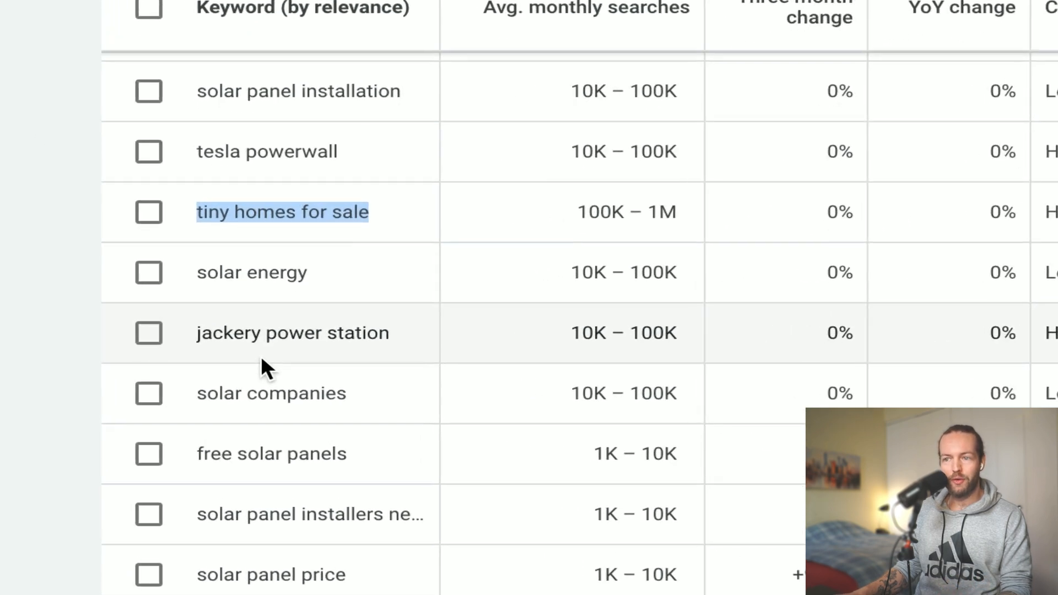
scroll(374, 367, "down", 3)
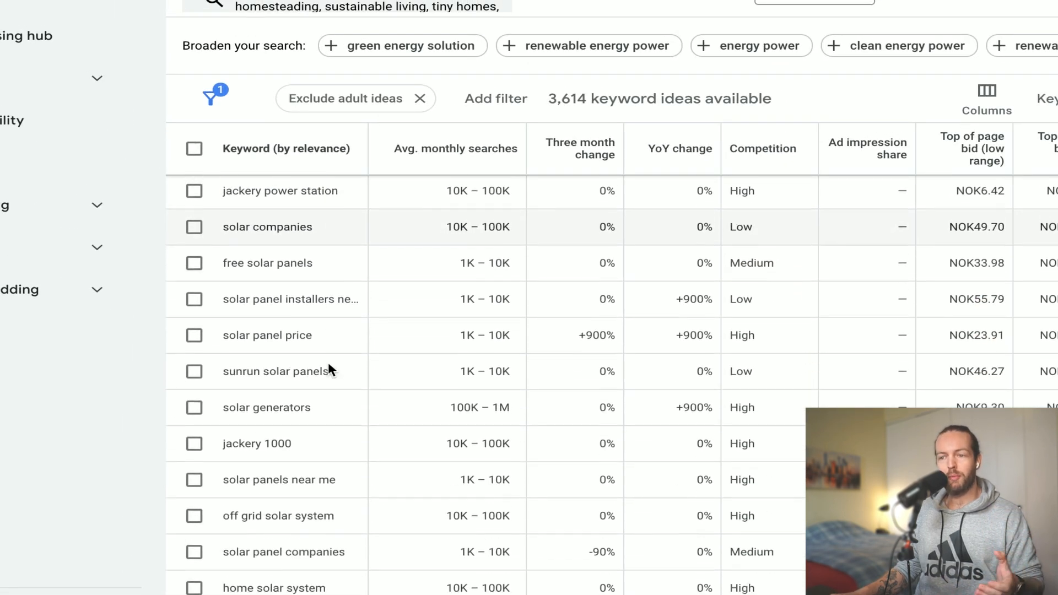
scroll(329, 367, "down", 3)
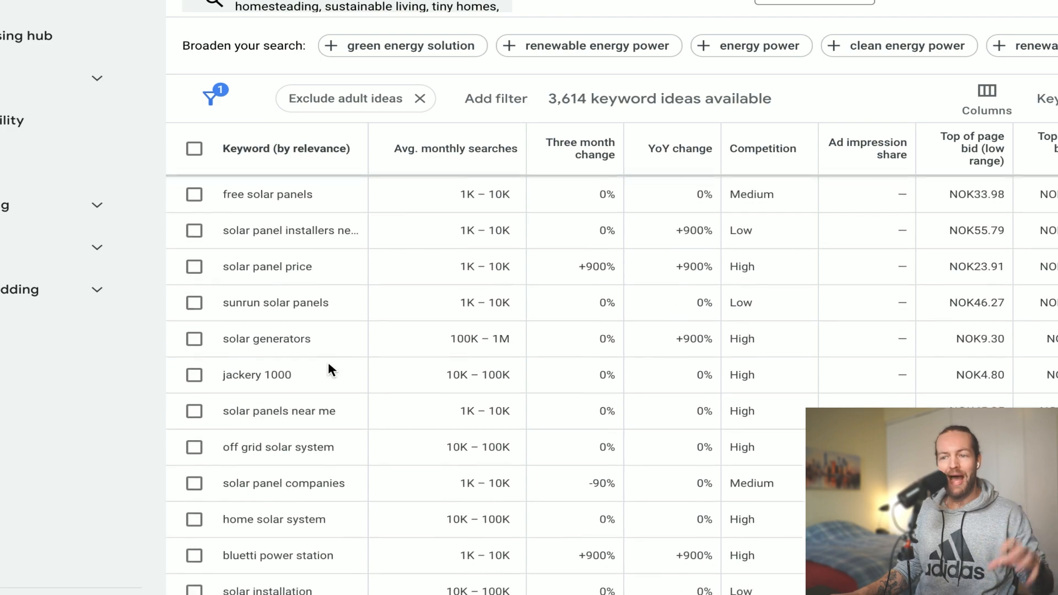
scroll(329, 363, "down", 3)
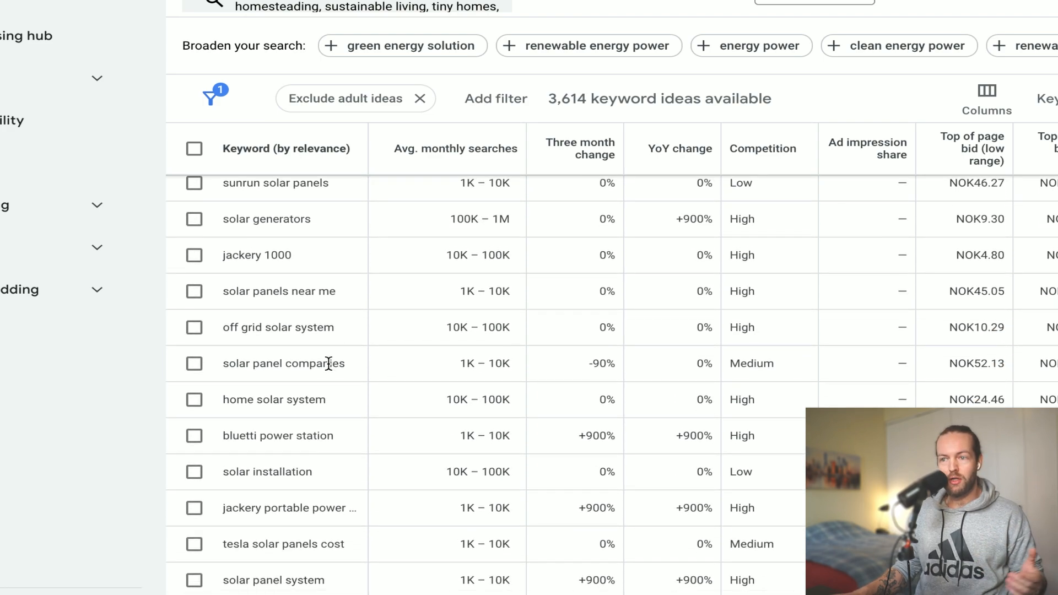
scroll(369, 381, "down", 2)
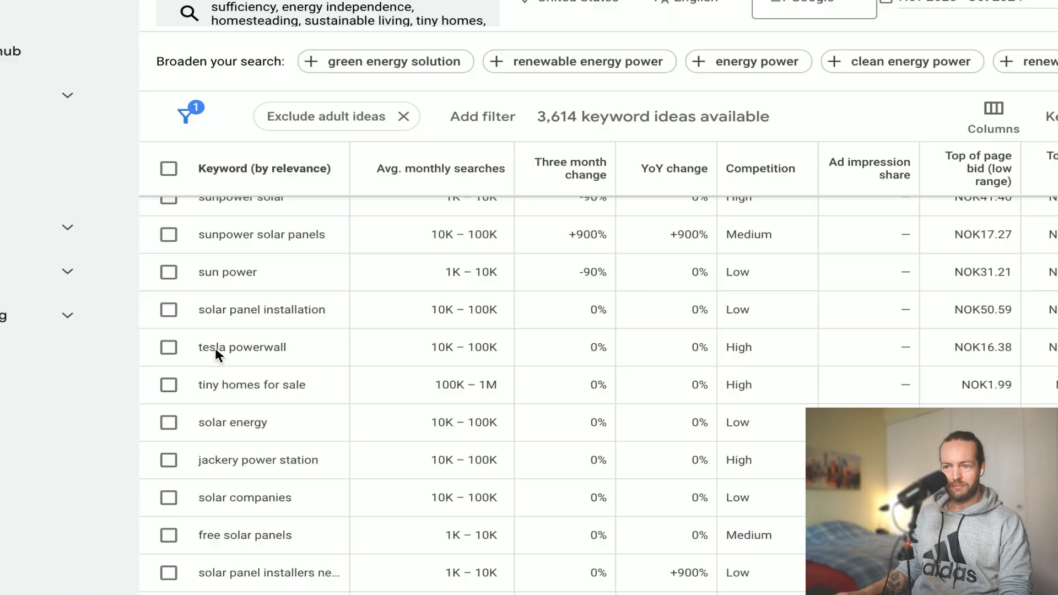
scroll(215, 354, "down", 10)
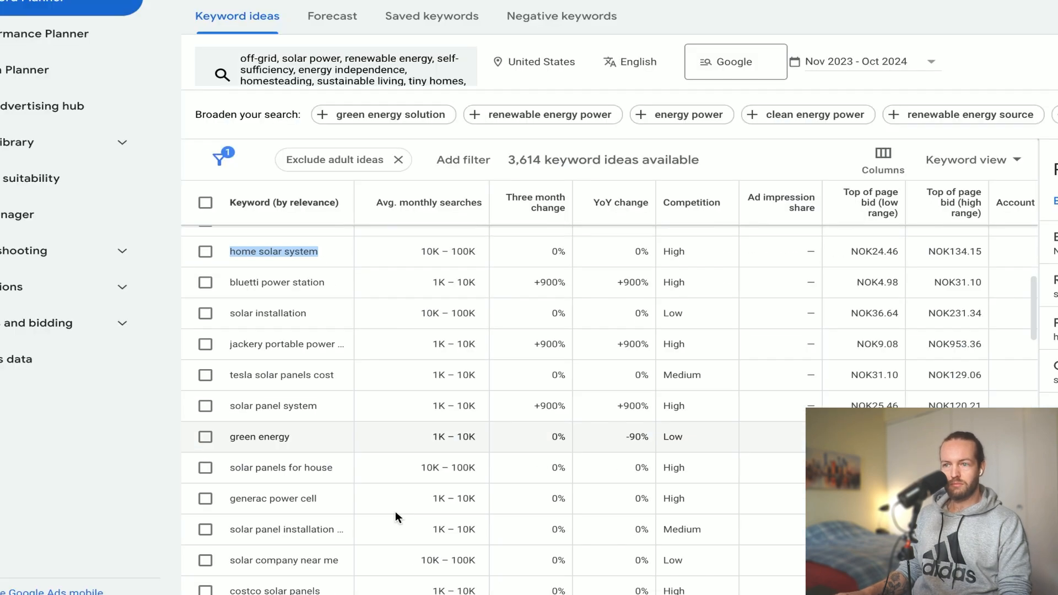
scroll(341, 321, "down", 5)
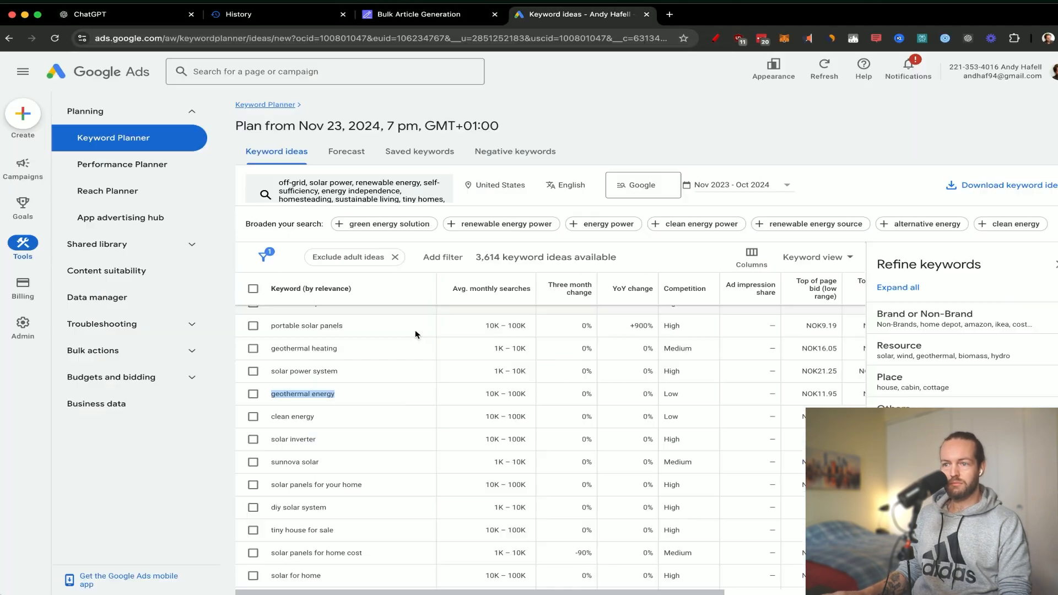
scroll(341, 322, "down", 10)
scroll(352, 417, "down", 10)
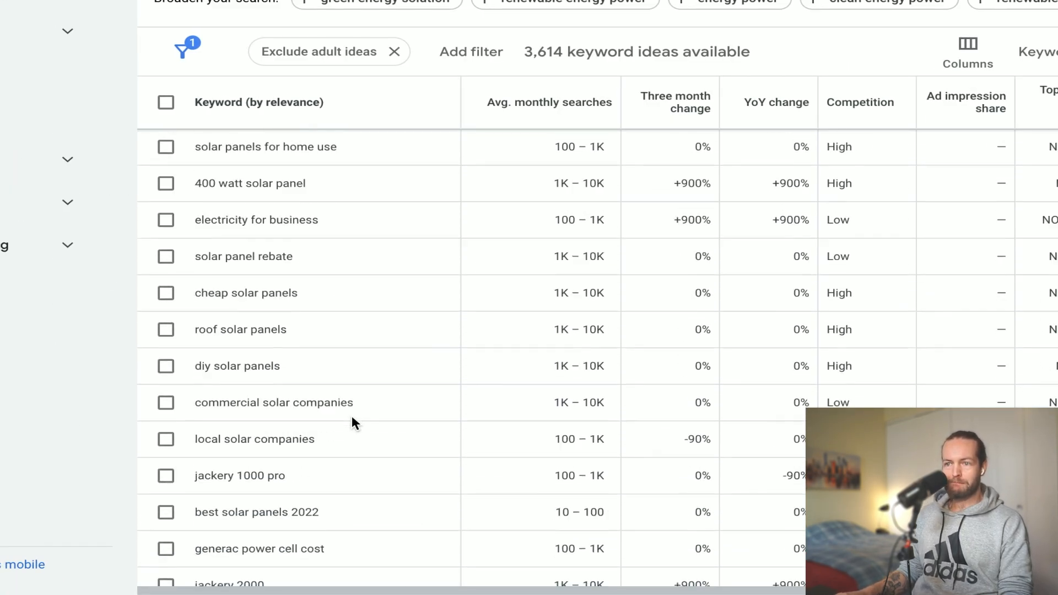
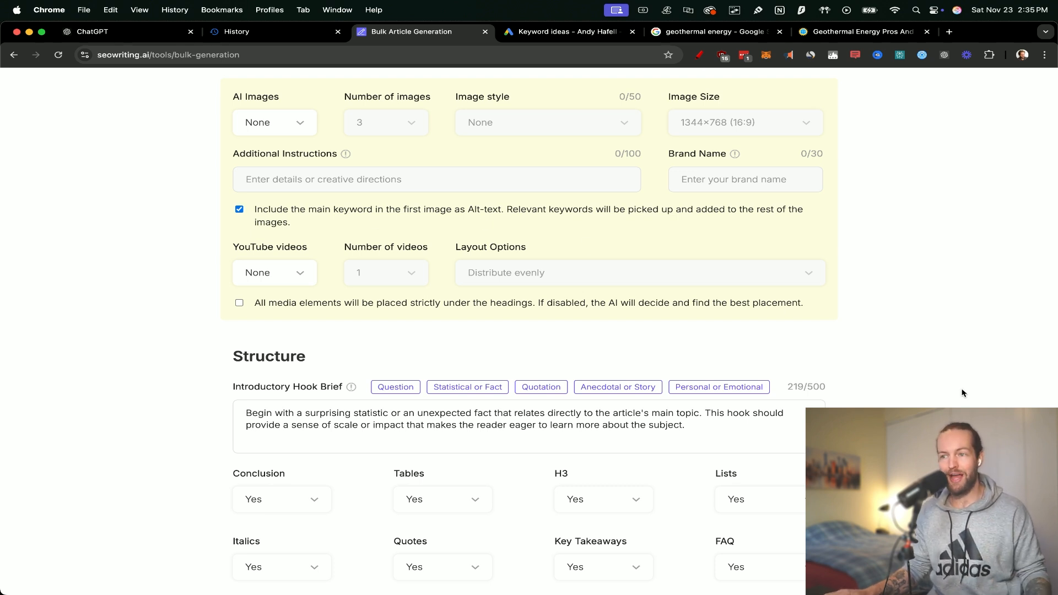
- In the bulk article core settings, set the point of view to Second person (you, your, yours) and the target country to United States
scroll(962, 393, "up", 10)
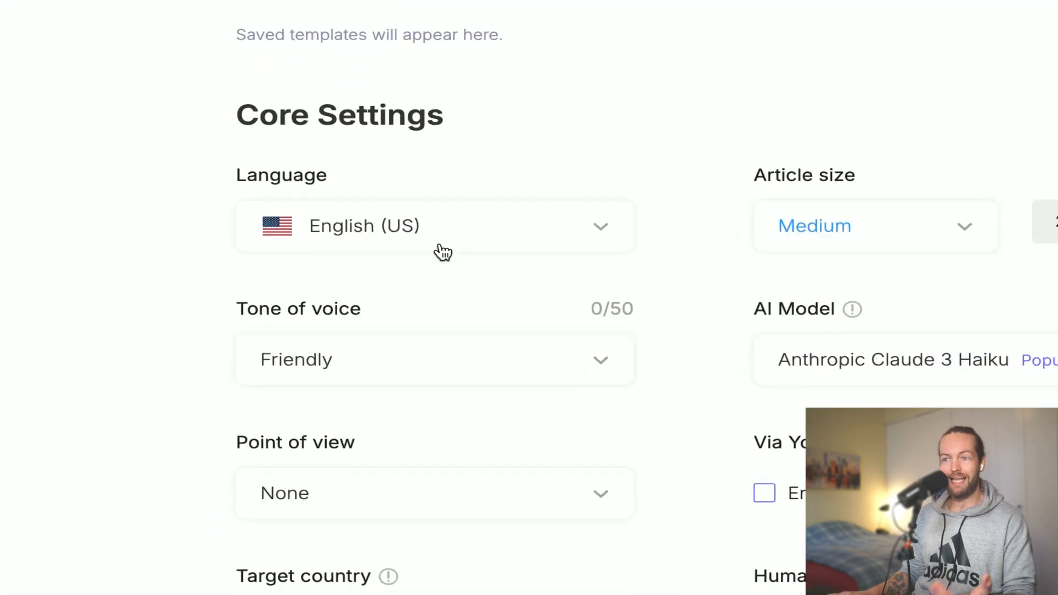
scroll(463, 336, "down", 4)
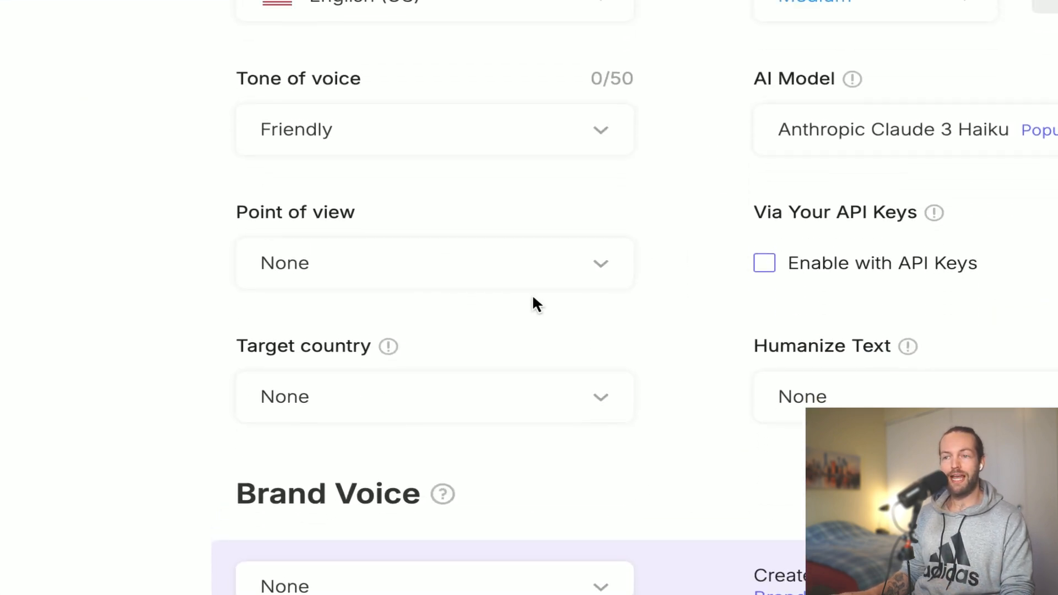
left_click(606, 277)
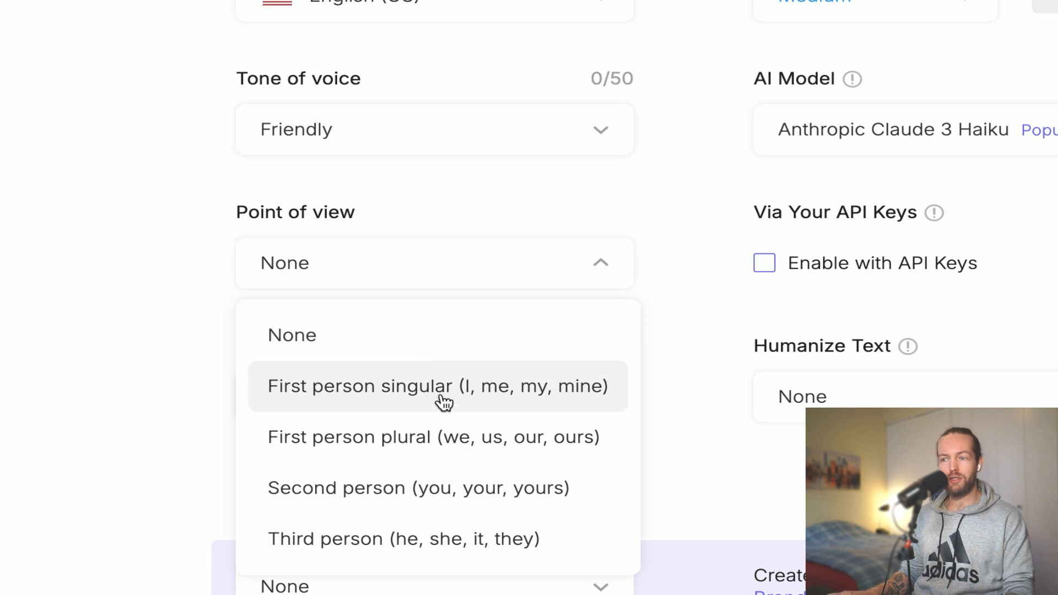
left_click(417, 489)
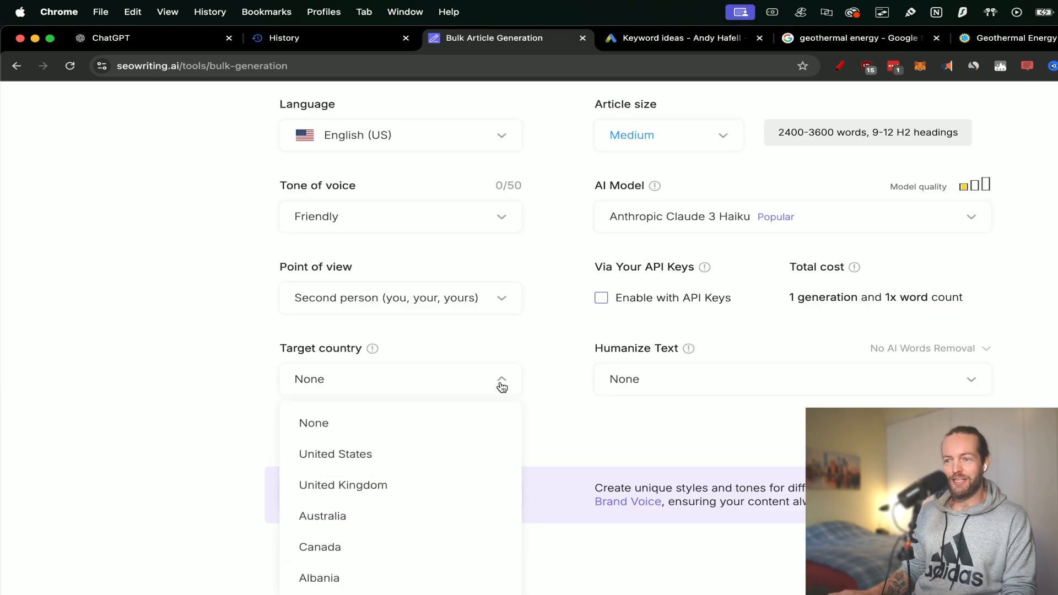
left_click(419, 461)
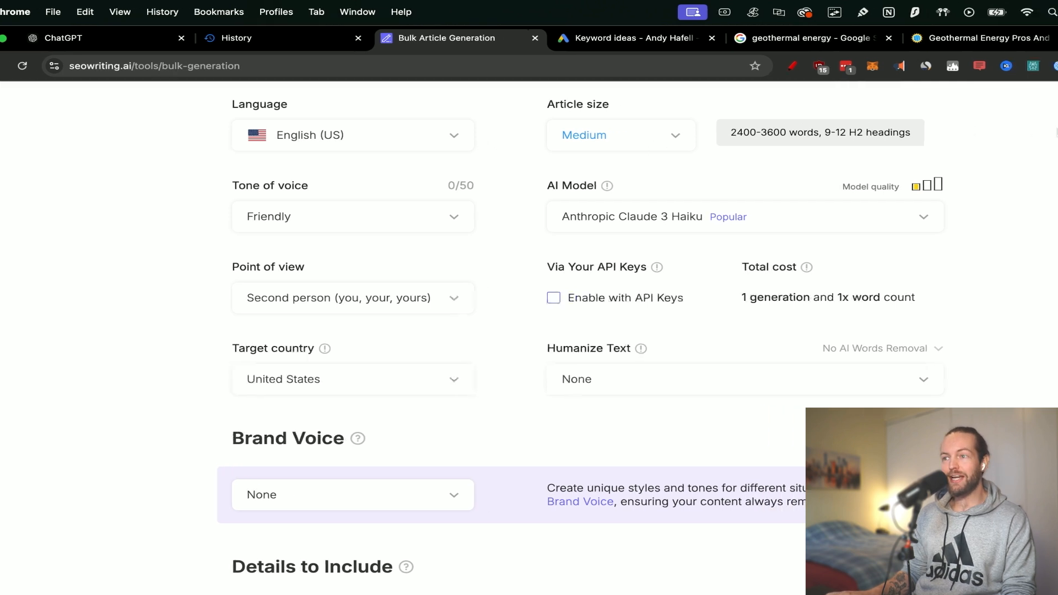
- Try the Large article size in the core settings, and return it to Medium
scroll(551, 178, "up", 2)
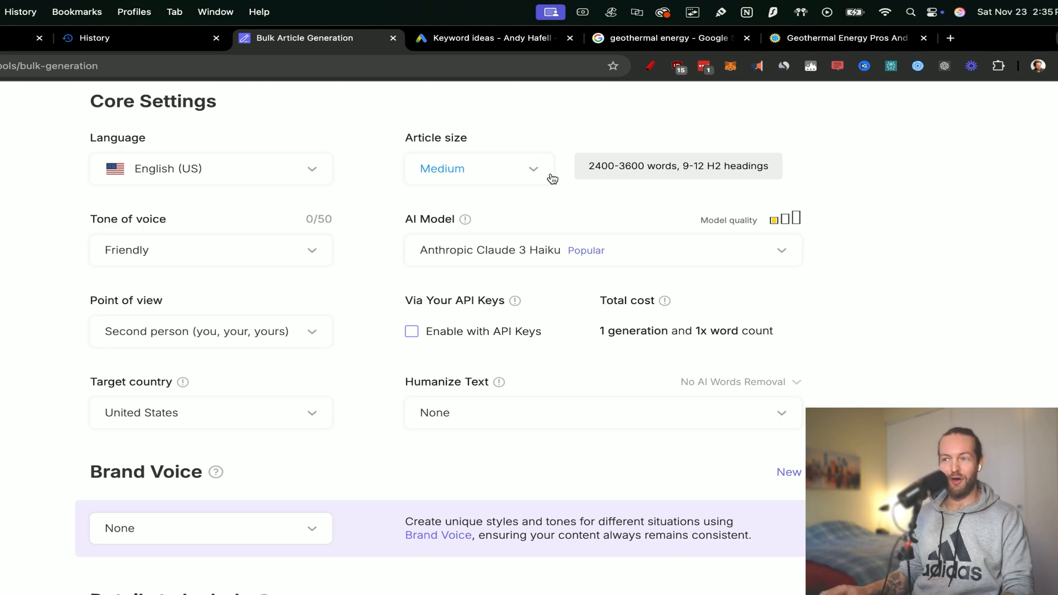
left_click(534, 170)
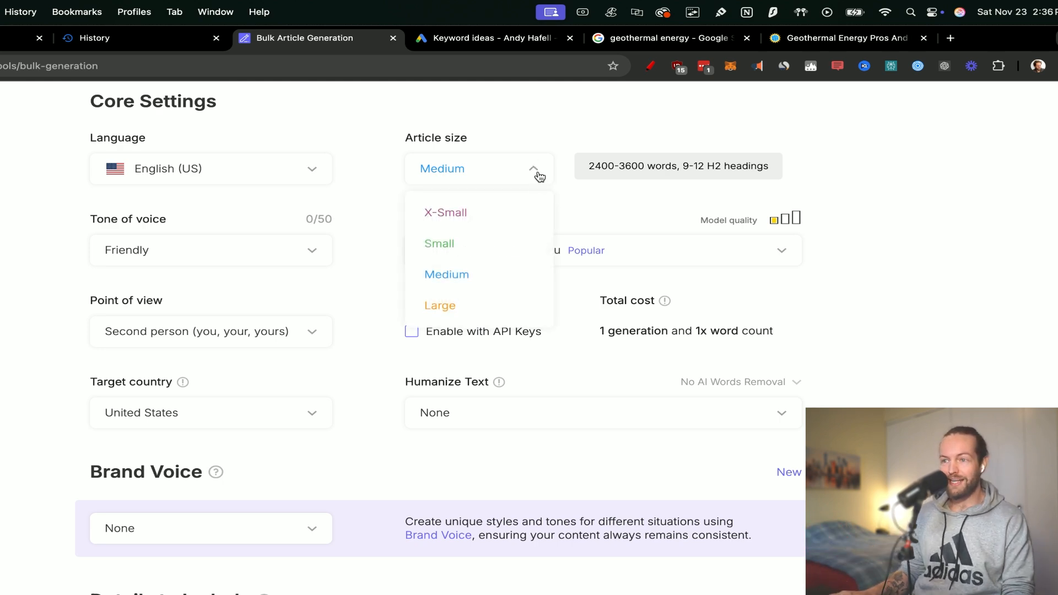
left_click(476, 303)
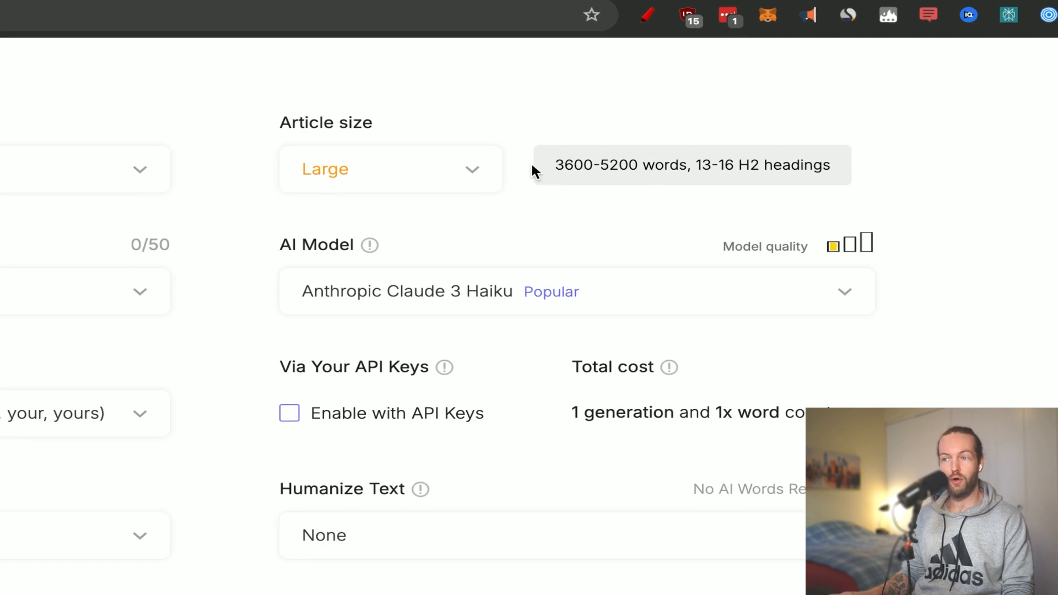
left_click(473, 177)
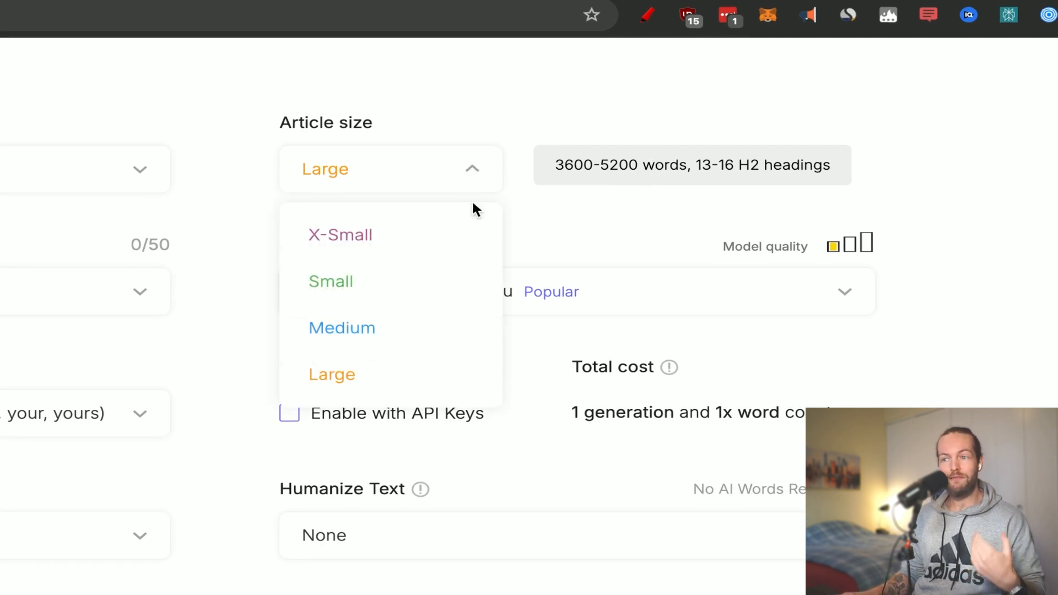
left_click(411, 334)
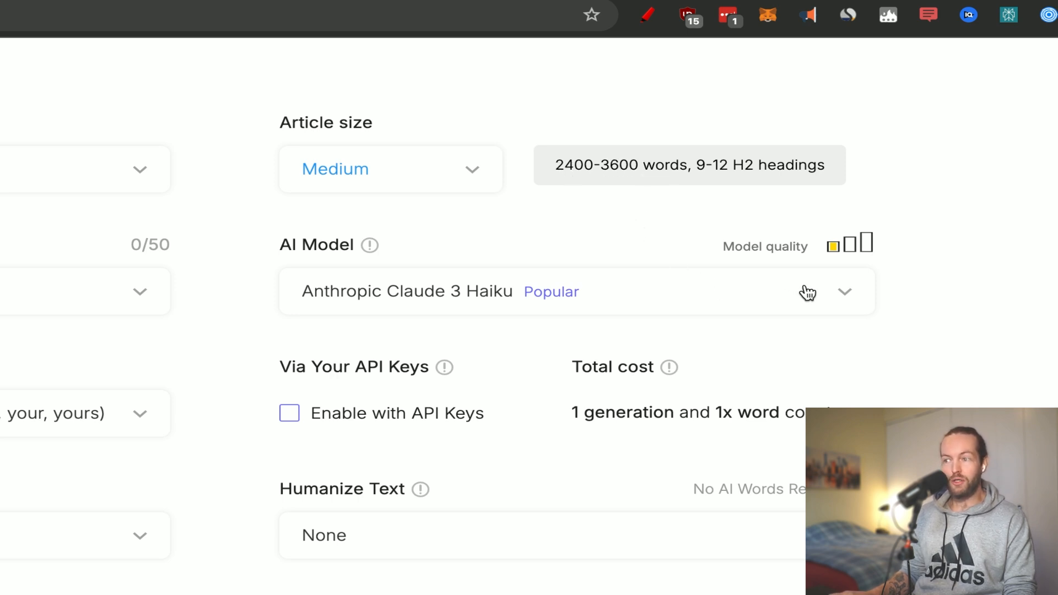
- Set the AI model to GPT-4o Last Model, enable API keys, and humanize the text to "8th & 9th grade, easily understood"
left_click(820, 291)
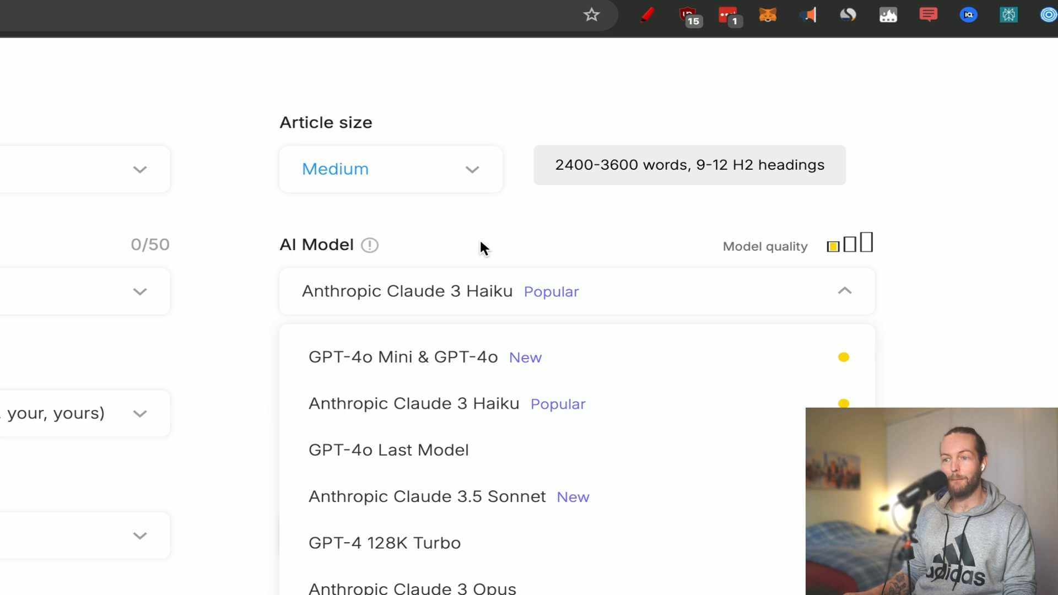
scroll(656, 429, "down", 3)
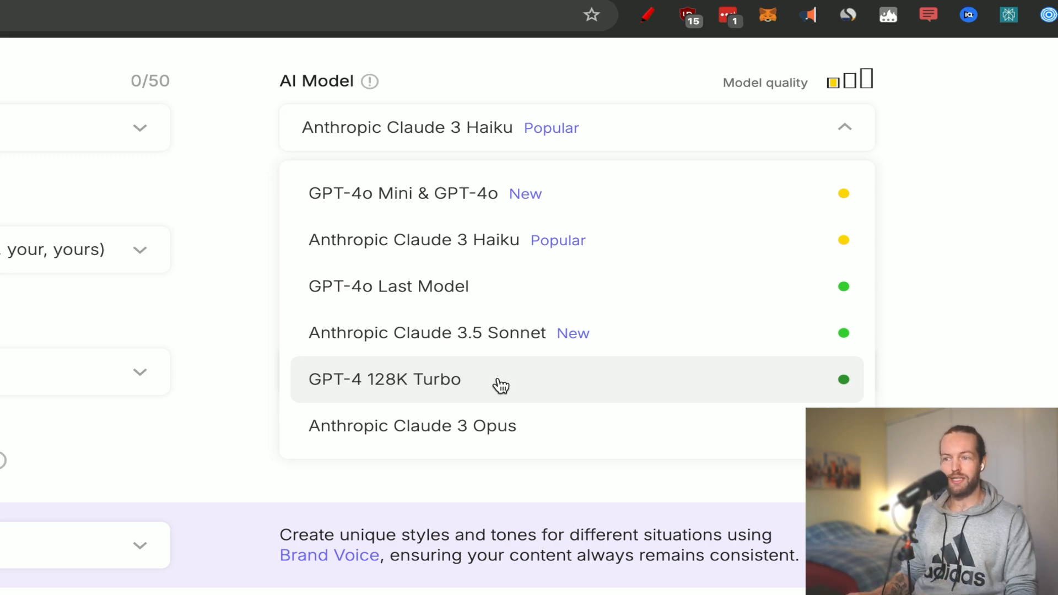
left_click(480, 297)
left_click(290, 247)
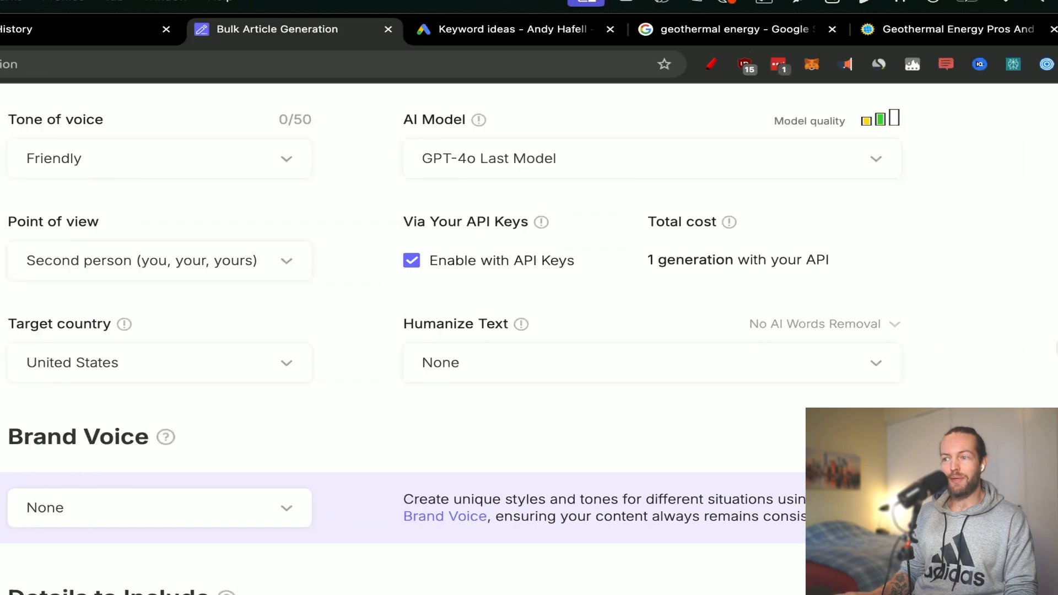
left_click(826, 376)
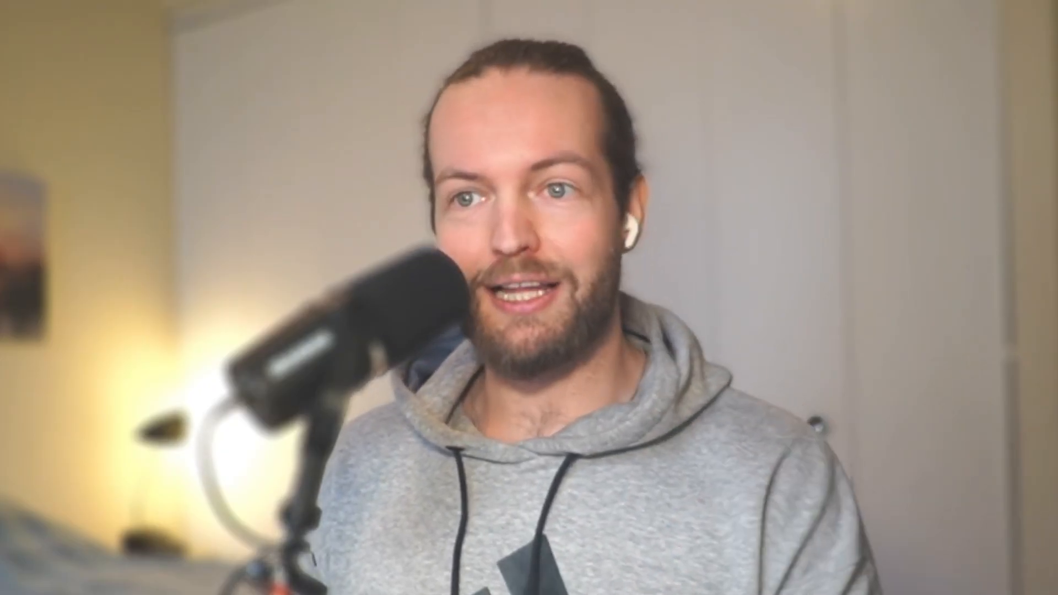
- Open the form for creating a brand voice and look at its Web Scrape and Upload a file options
left_click(338, 300)
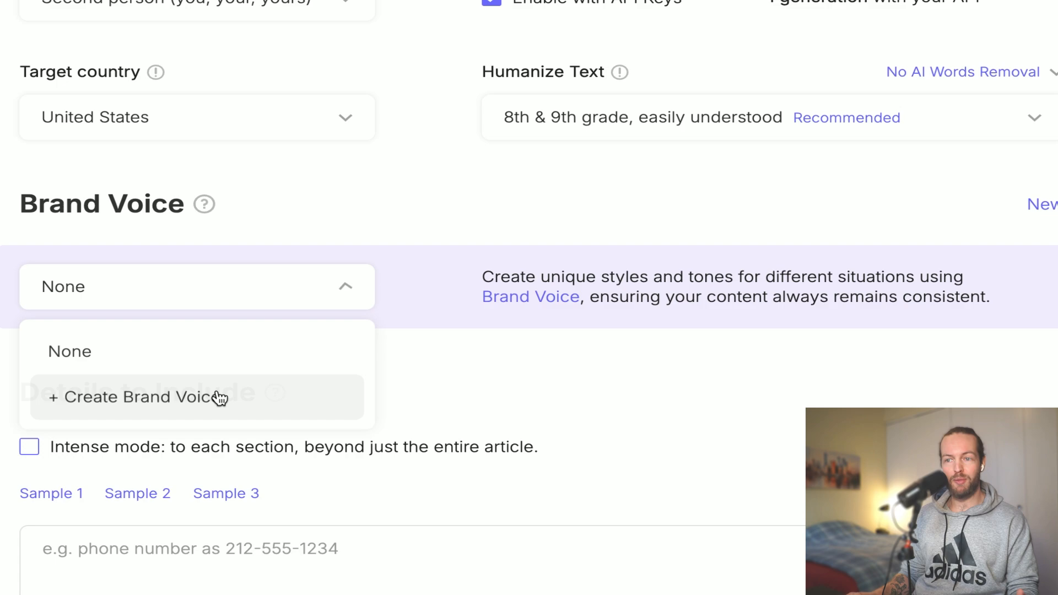
left_click(221, 398)
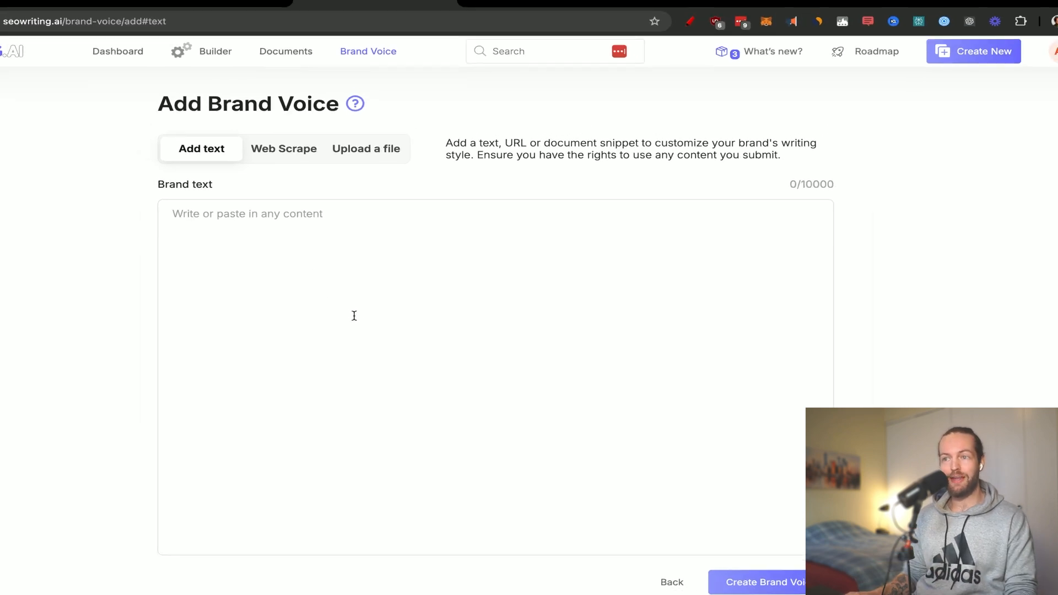
left_click(284, 115)
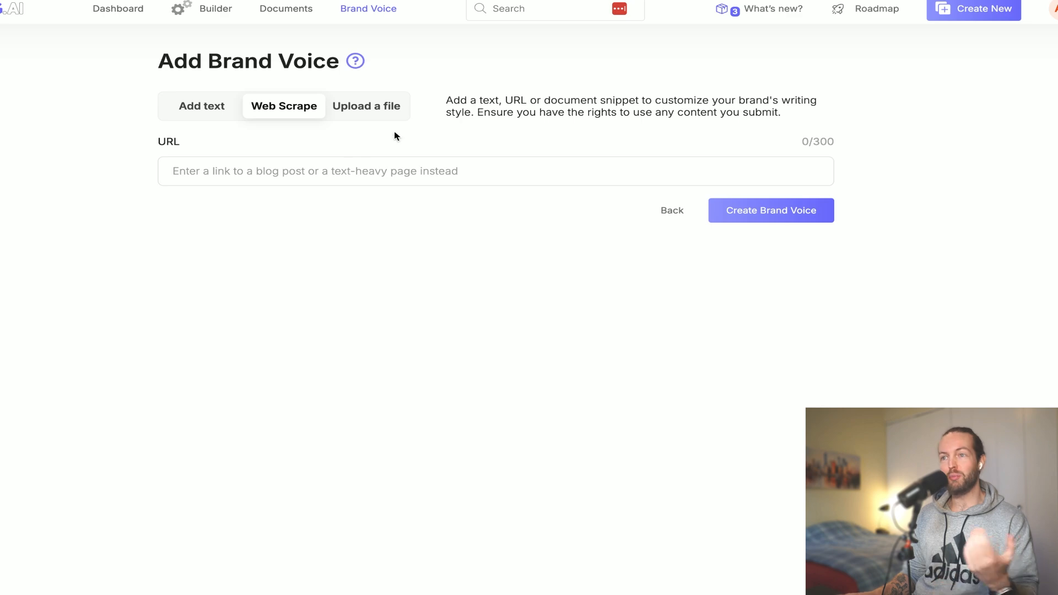
left_click(379, 112)
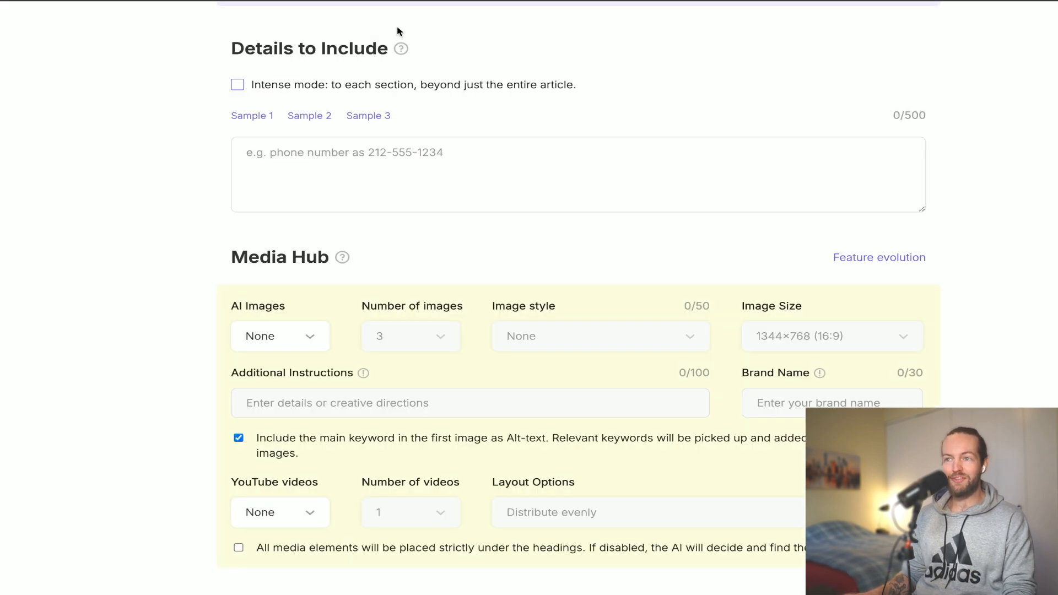
- Enable AI images in the Media Hub, with 10 images per article in the Photo style
mouse_move(308, 120)
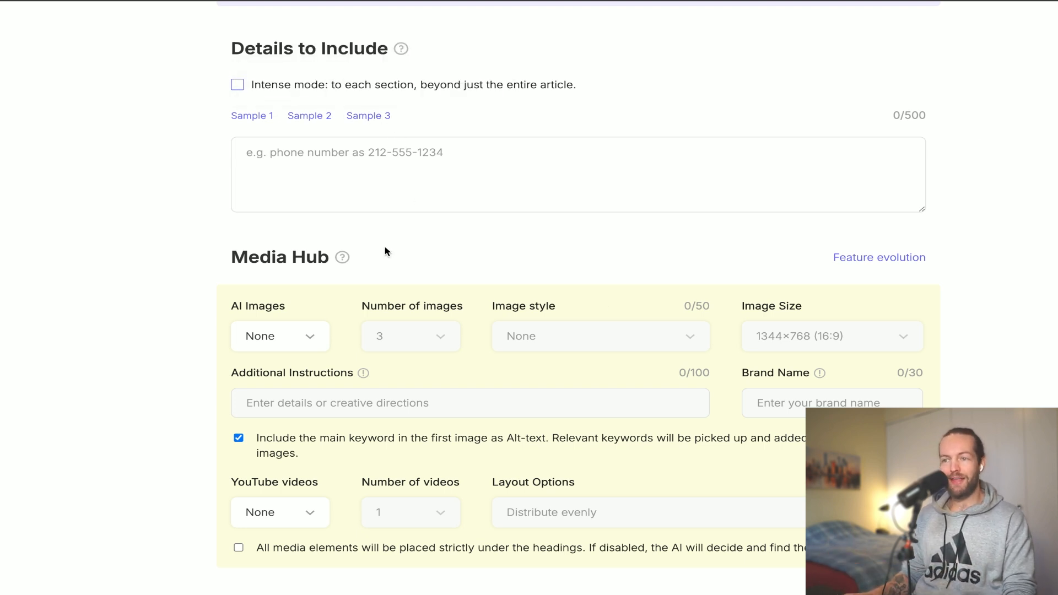
scroll(430, 460, "down", 1)
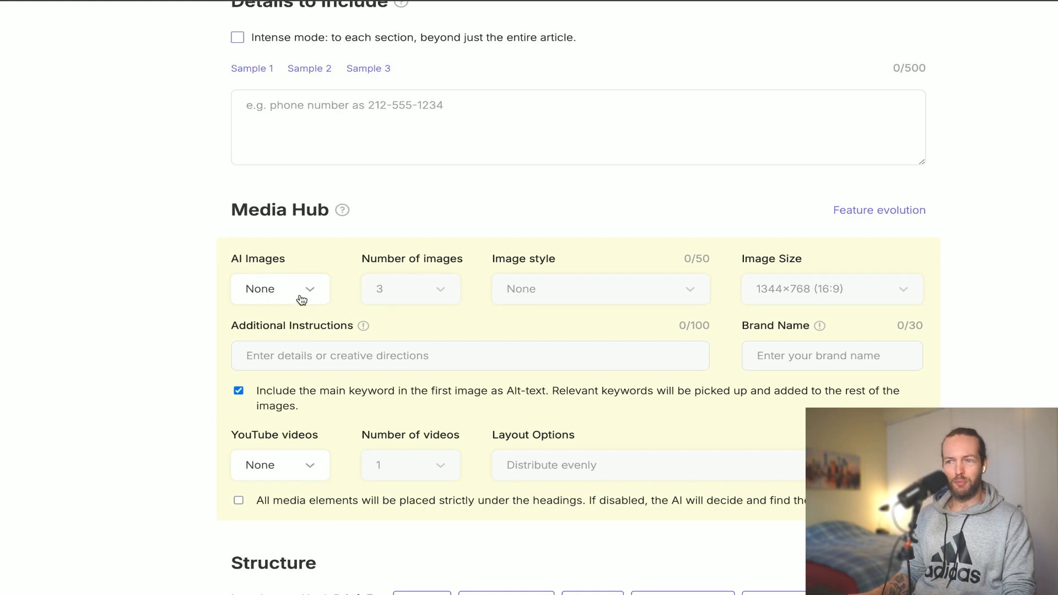
left_click(301, 297)
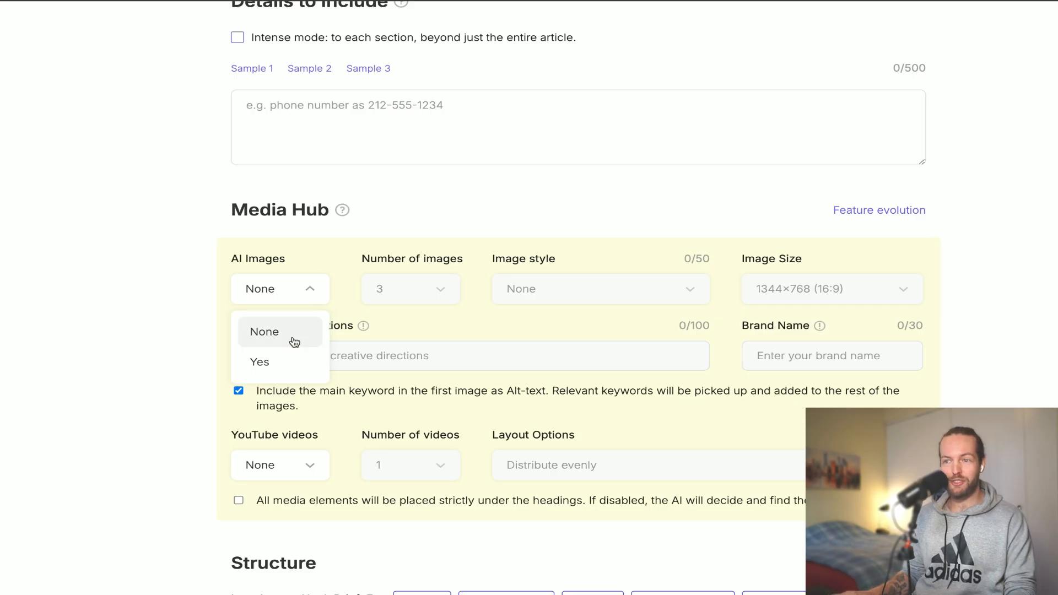
left_click(275, 366)
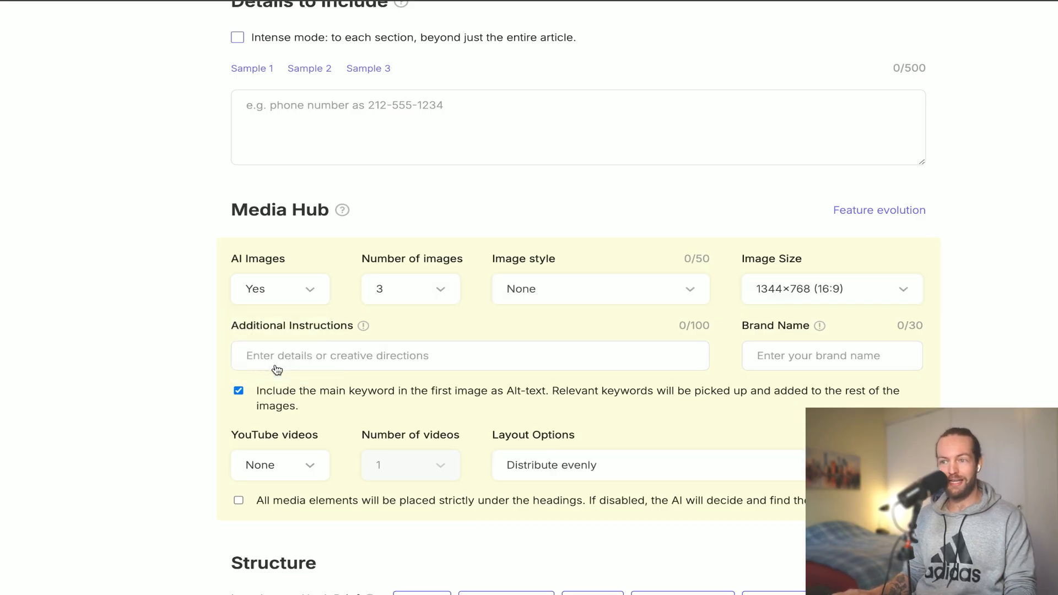
left_click(451, 287)
scroll(426, 437, "down", 3)
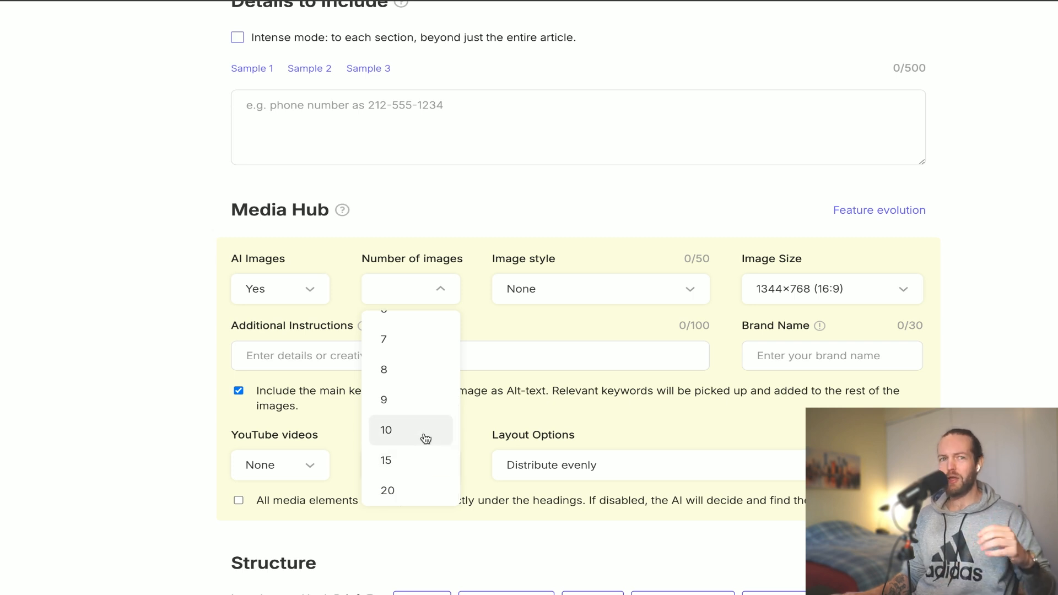
left_click(424, 439)
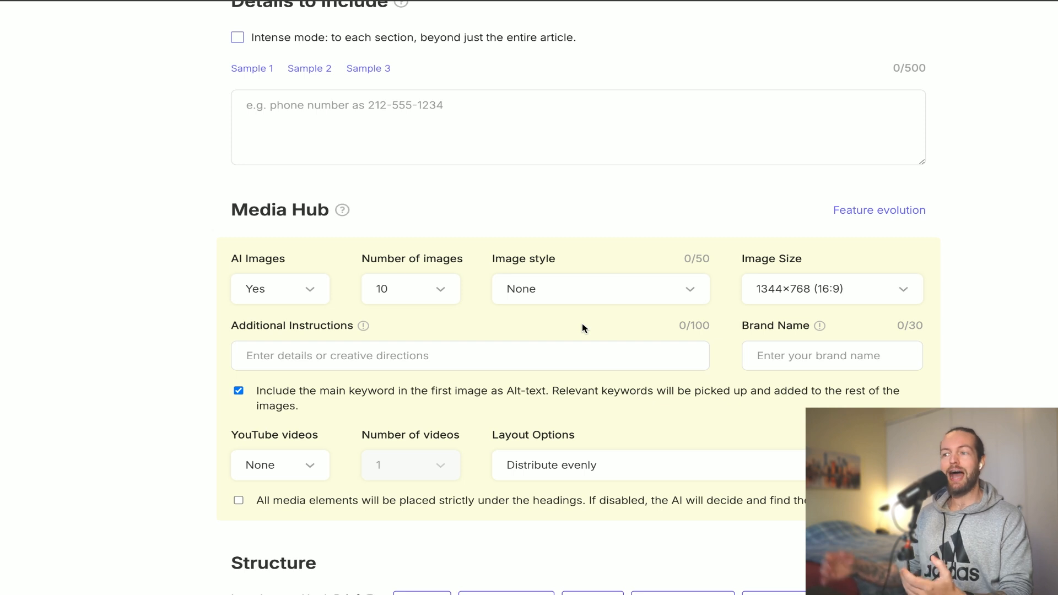
left_click(685, 294)
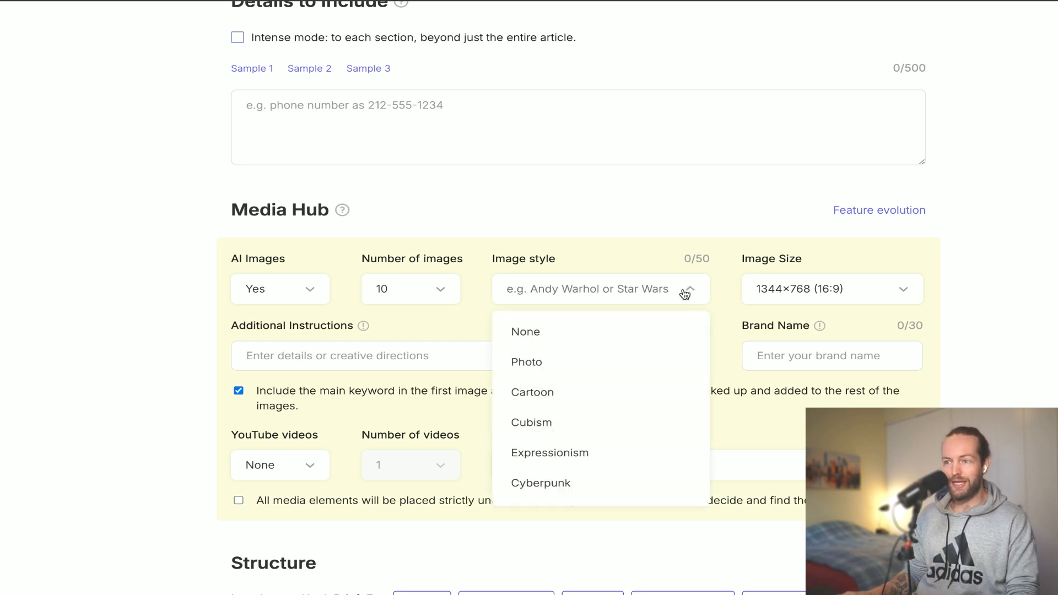
left_click(683, 370)
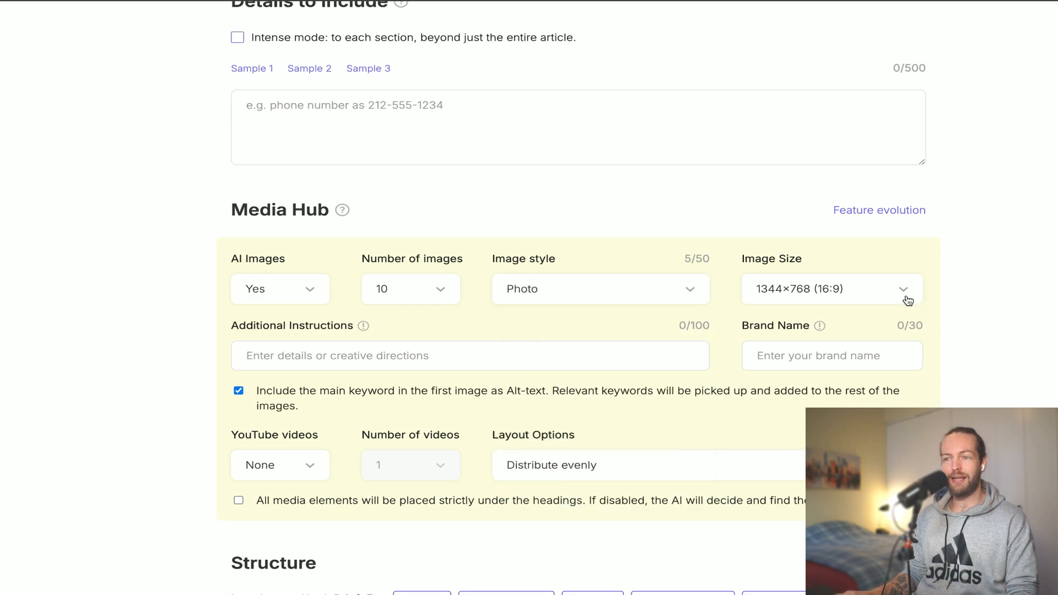
- Enter "Solar Man" as the brand name and include 2 YouTube videos with the "Alternate image and video" layout
mouse_move(363, 329)
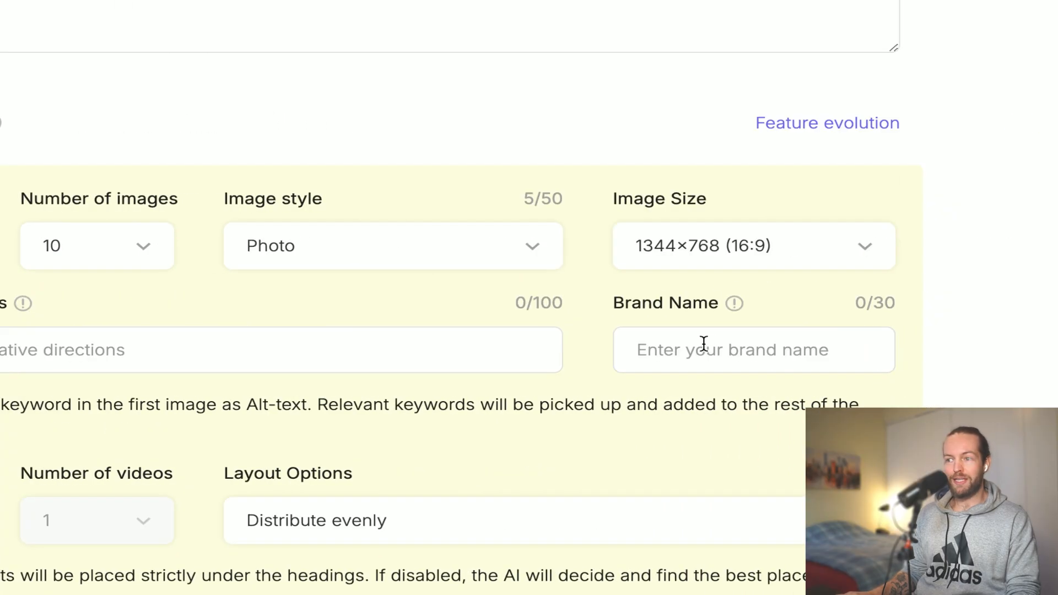
left_click(704, 358)
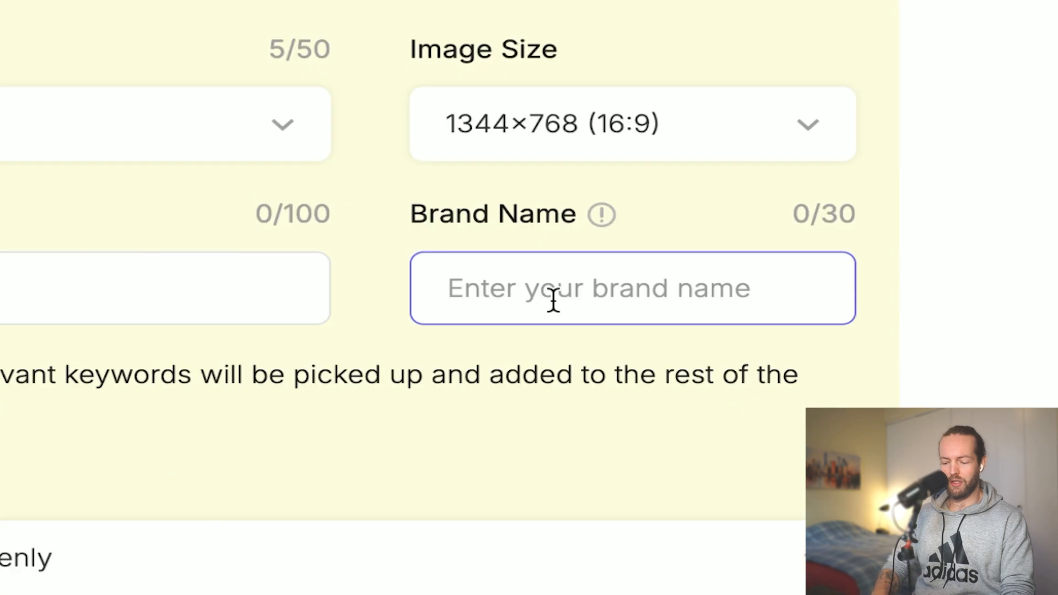
type("Solar Man")
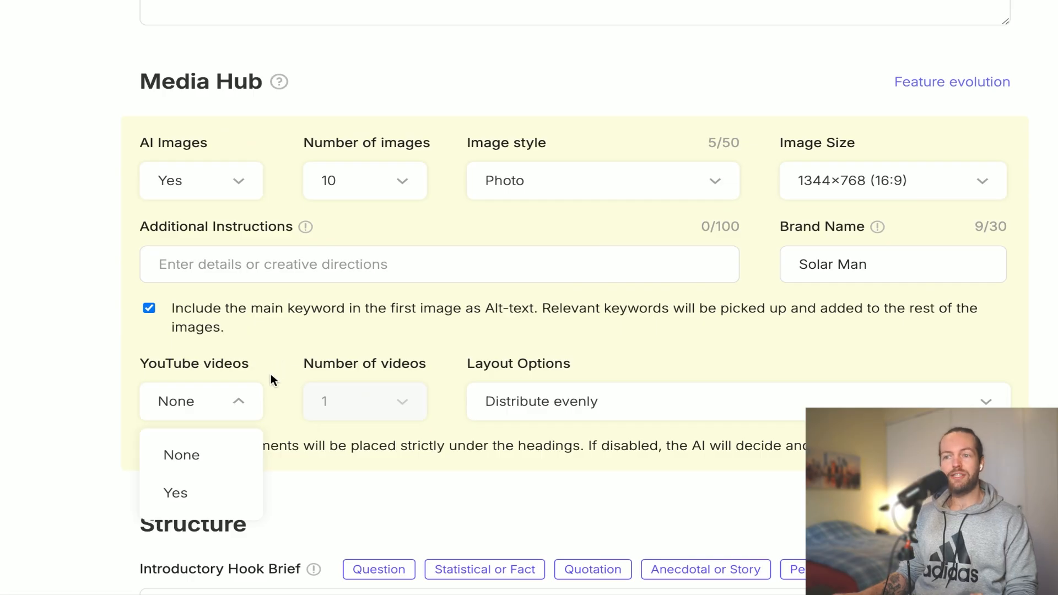
left_click(194, 491)
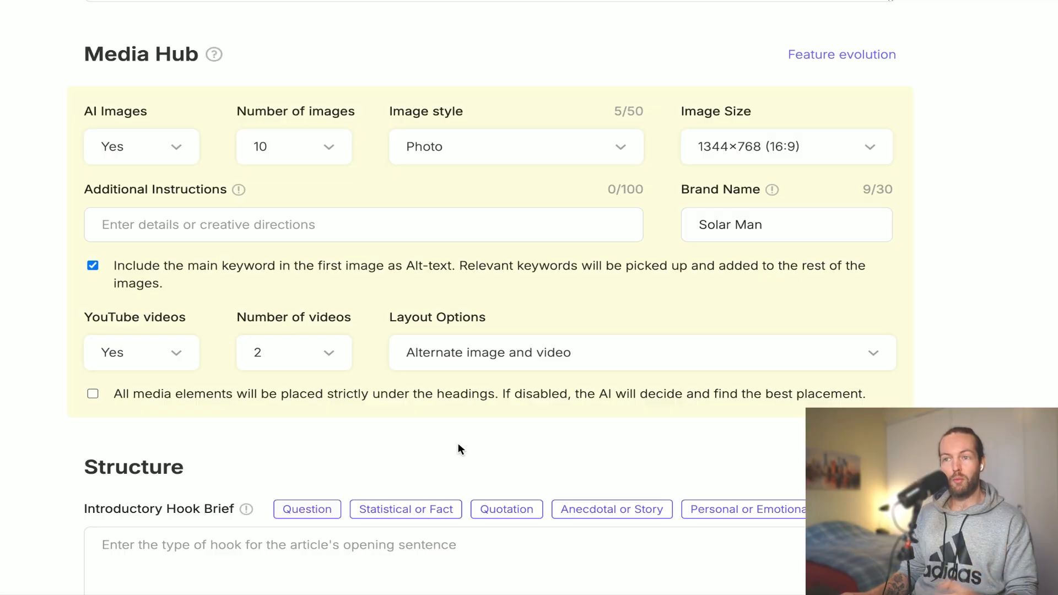
- Set Key Takeaways to No in the article structure settings
scroll(459, 444, "down", 7)
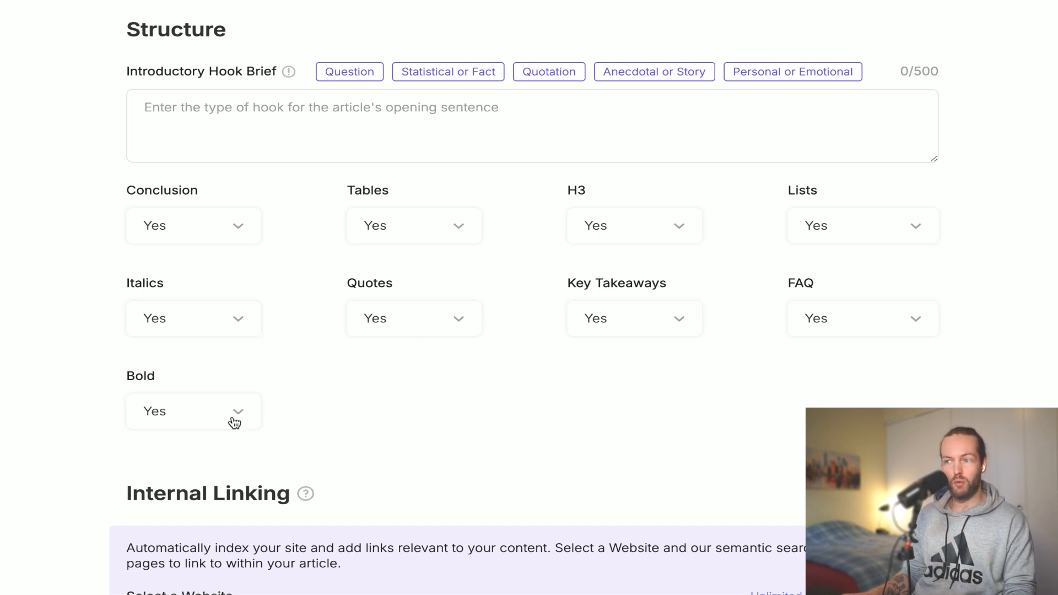
left_click(672, 329)
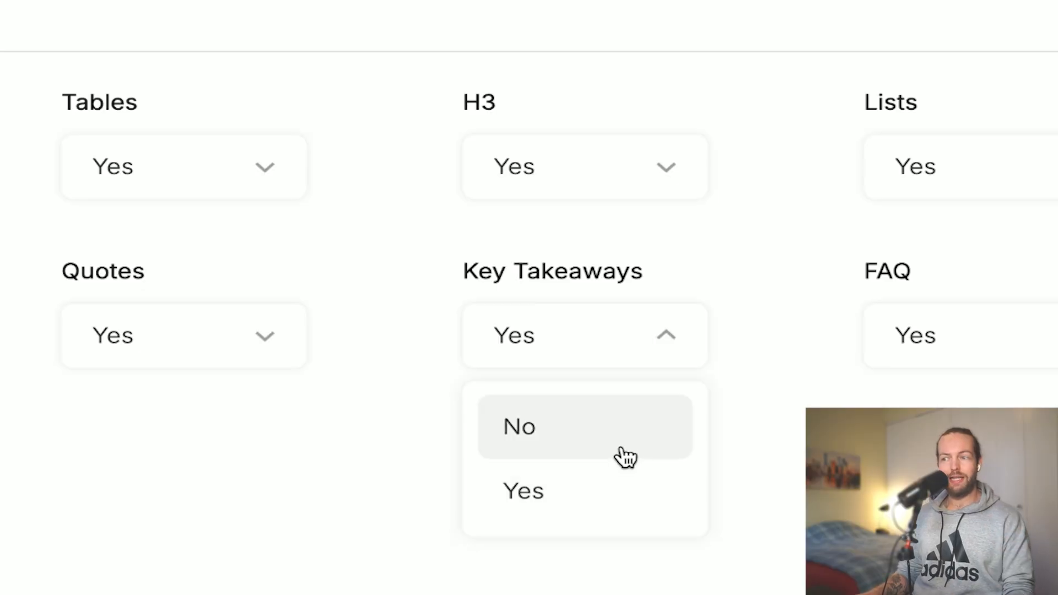
left_click(625, 455)
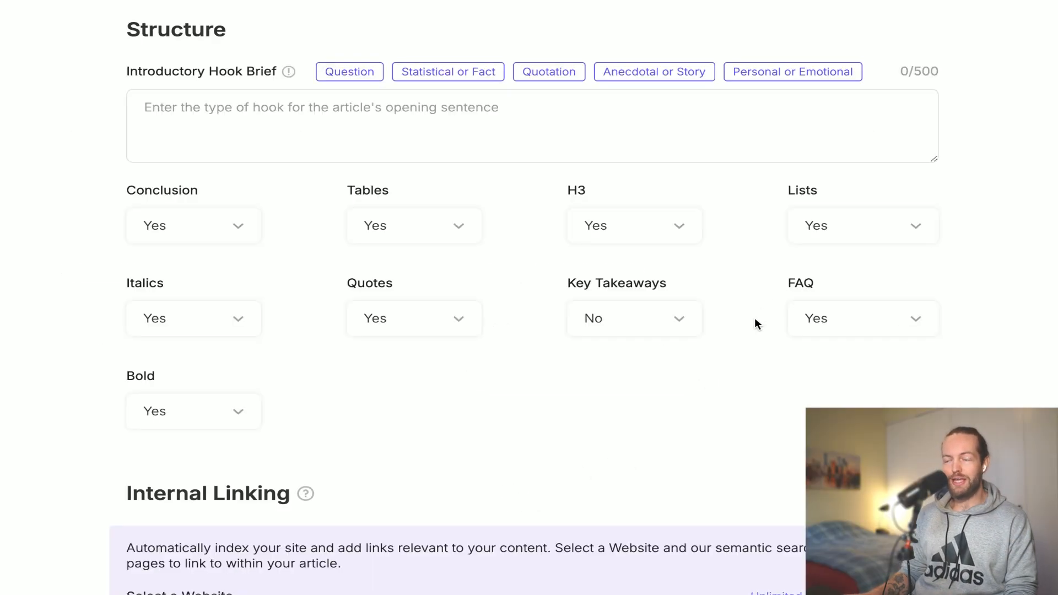
- Review the article structure options and the website choices available for Internal Linking
scroll(607, 416, "down", 1)
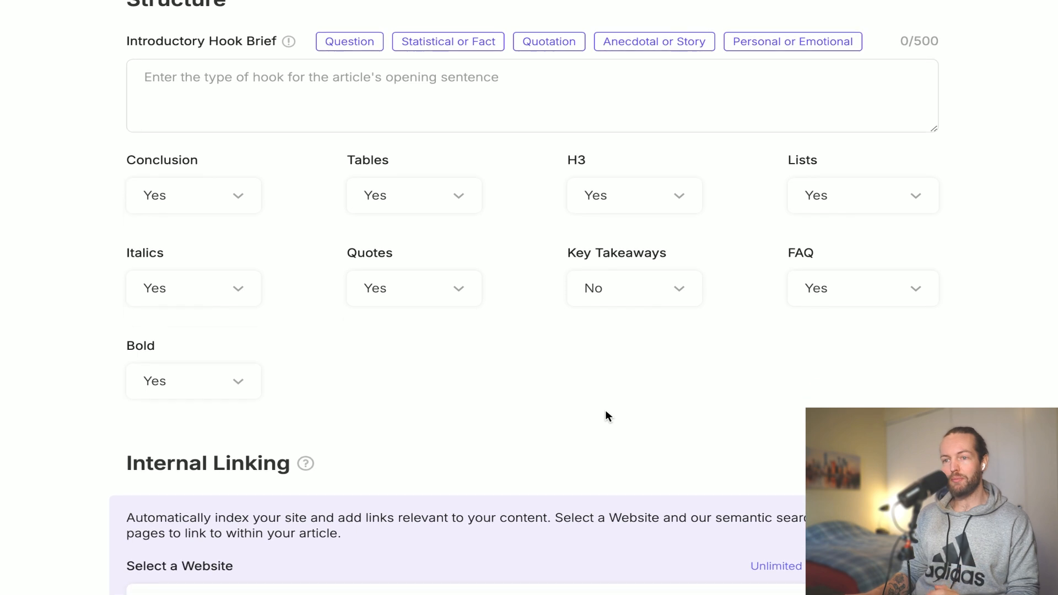
scroll(426, 353, "down", 1)
scroll(425, 351, "down", 1)
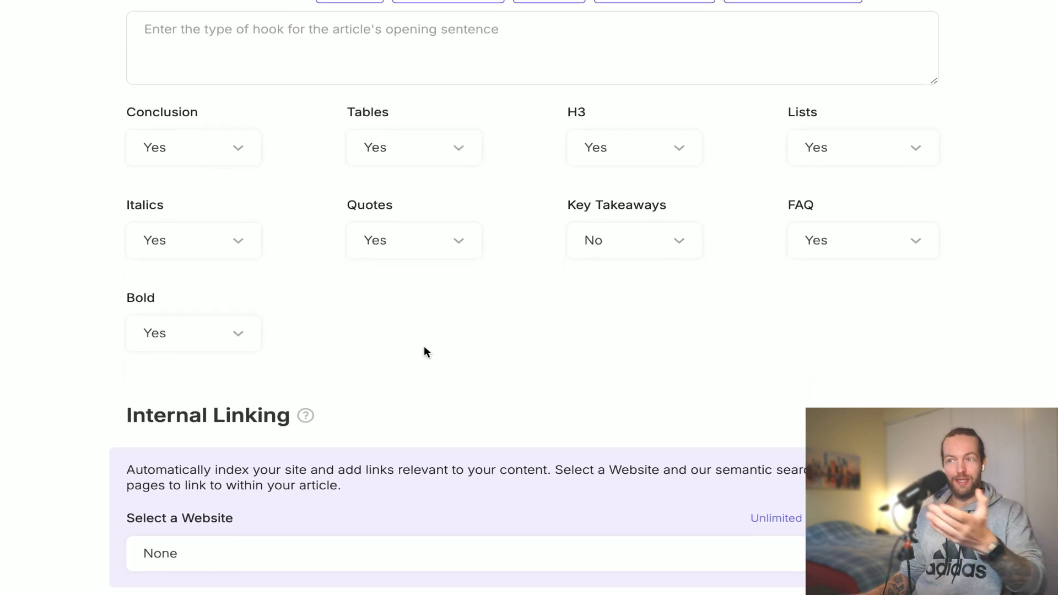
scroll(425, 351, "down", 1)
scroll(553, 364, "up", 2)
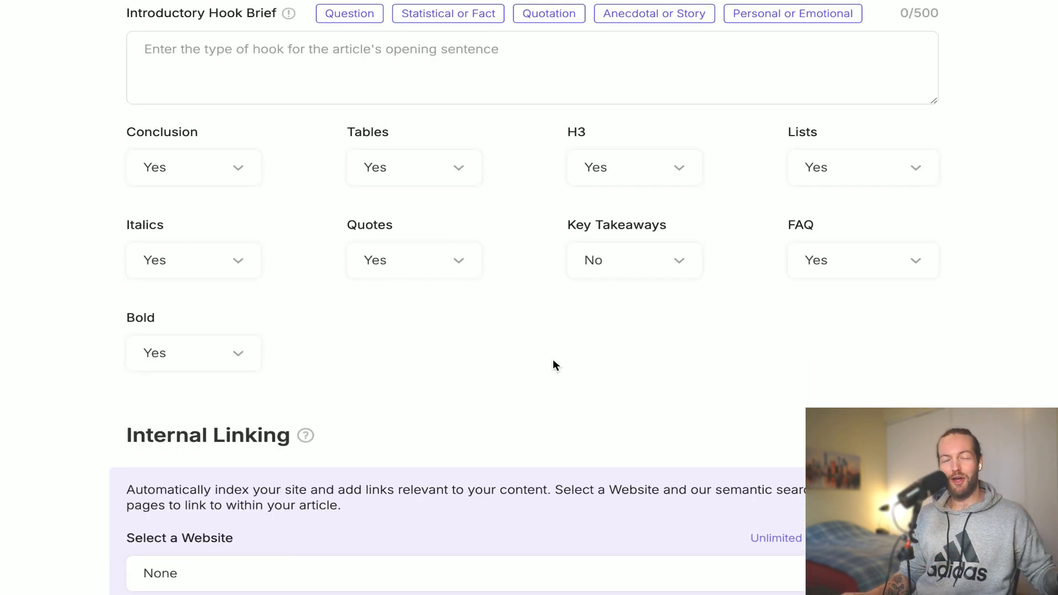
scroll(553, 363, "down", 4)
scroll(554, 364, "down", 2)
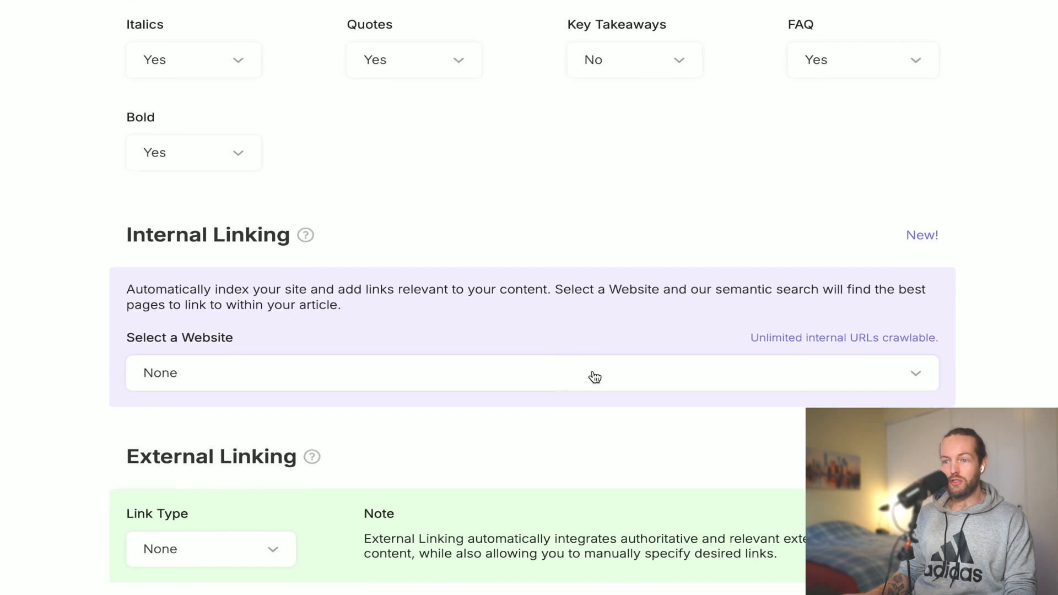
left_click(594, 377)
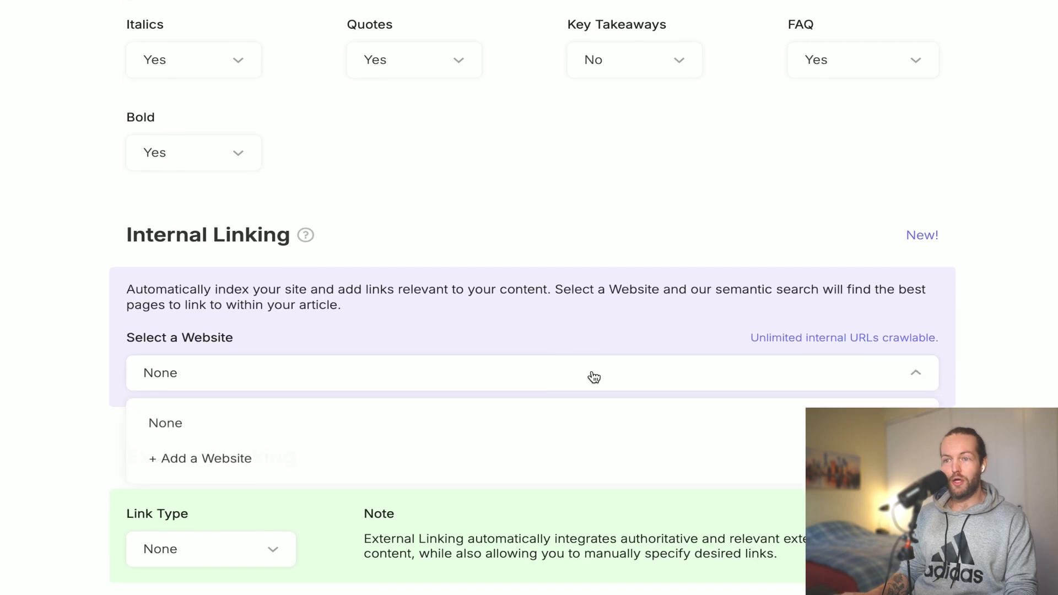
left_click(425, 332)
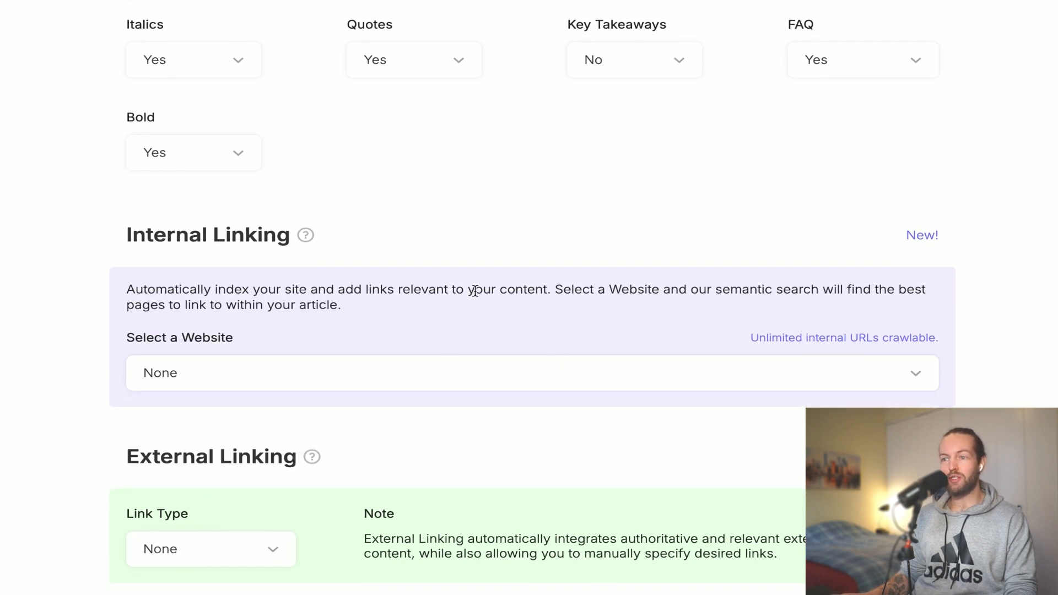
scroll(564, 318, "down", 3)
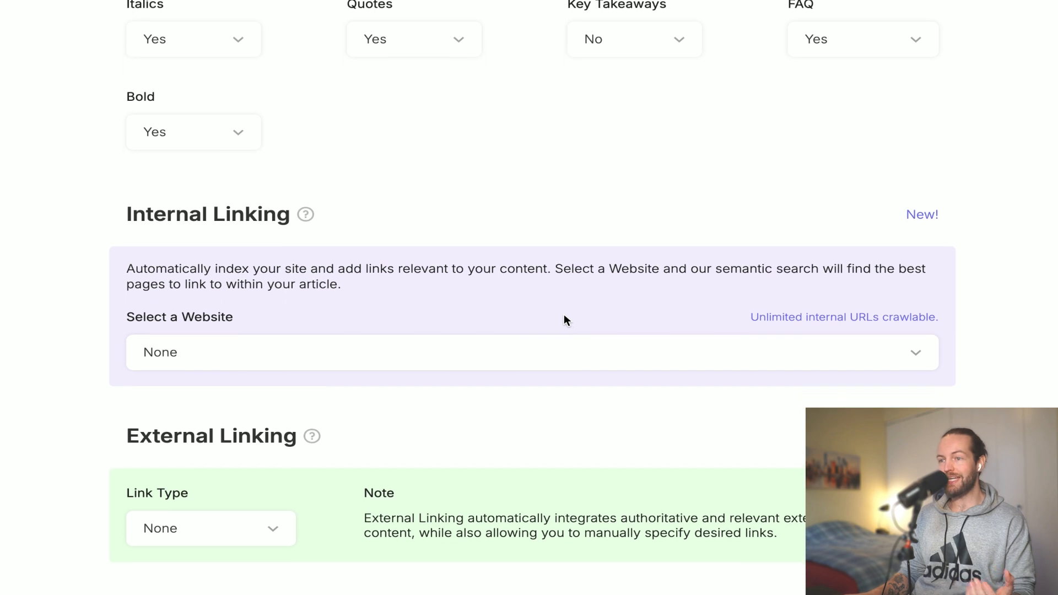
- Check the website choices for Internal Linking without selecting one
left_click(562, 274)
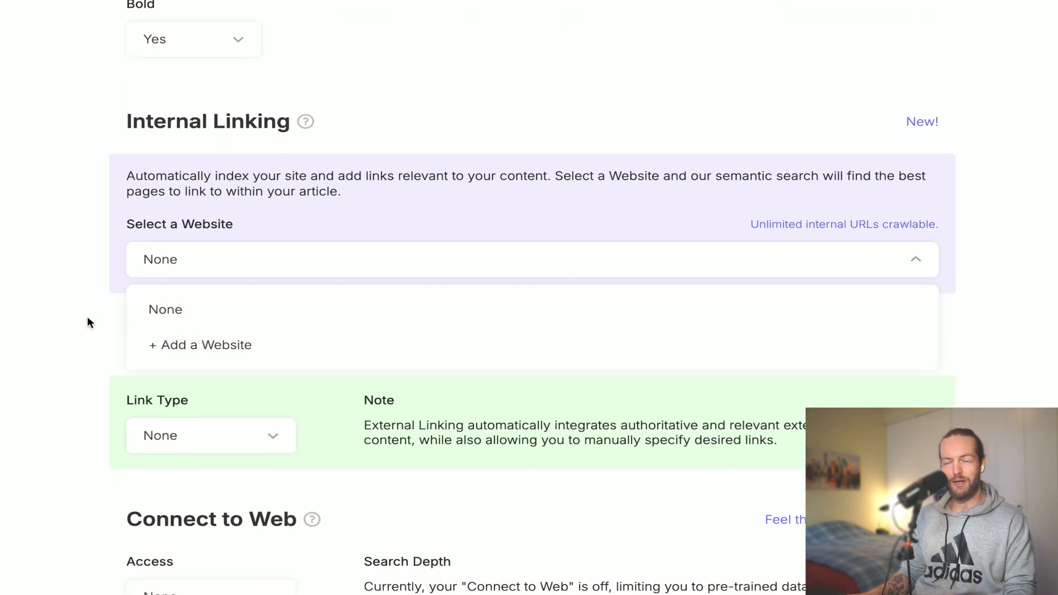
left_click(88, 317)
scroll(89, 317, "down", 1)
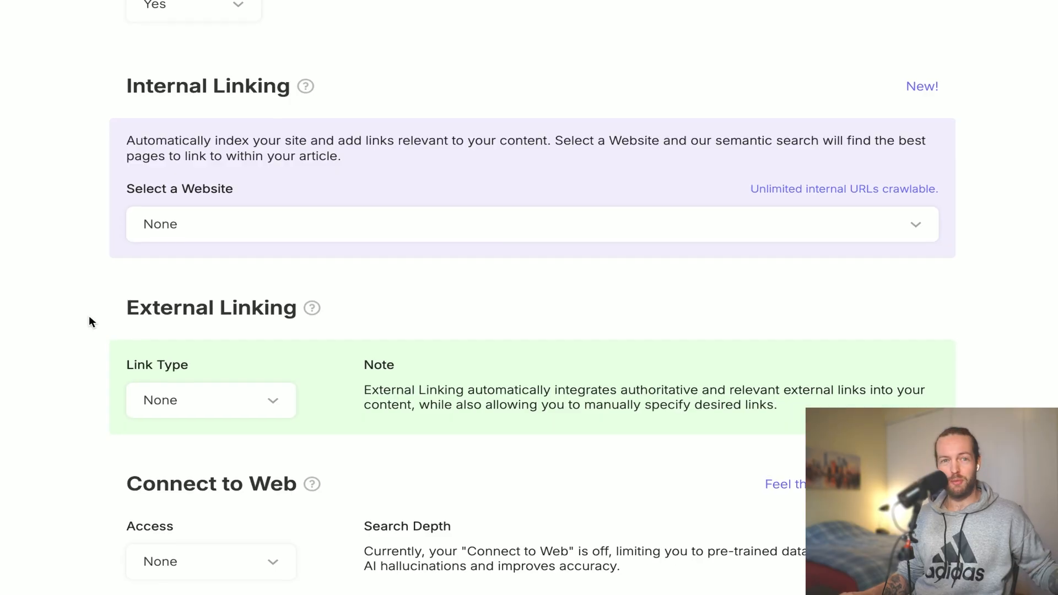
- Set the External Linking link type to Automatic and the number of links to 3-4
scroll(89, 317, "down", 2)
scroll(89, 318, "down", 1)
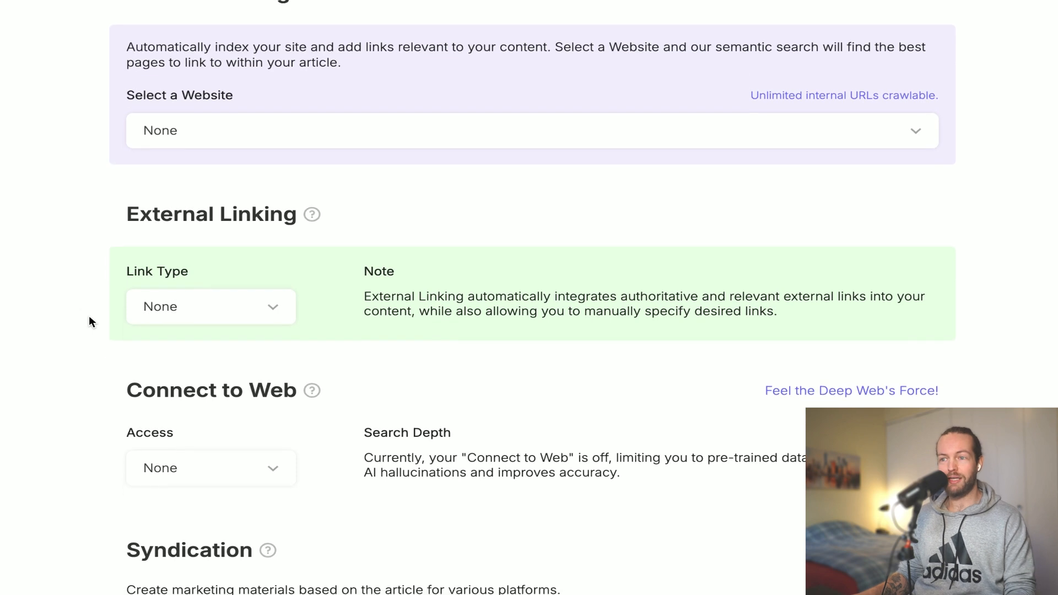
left_click(264, 313)
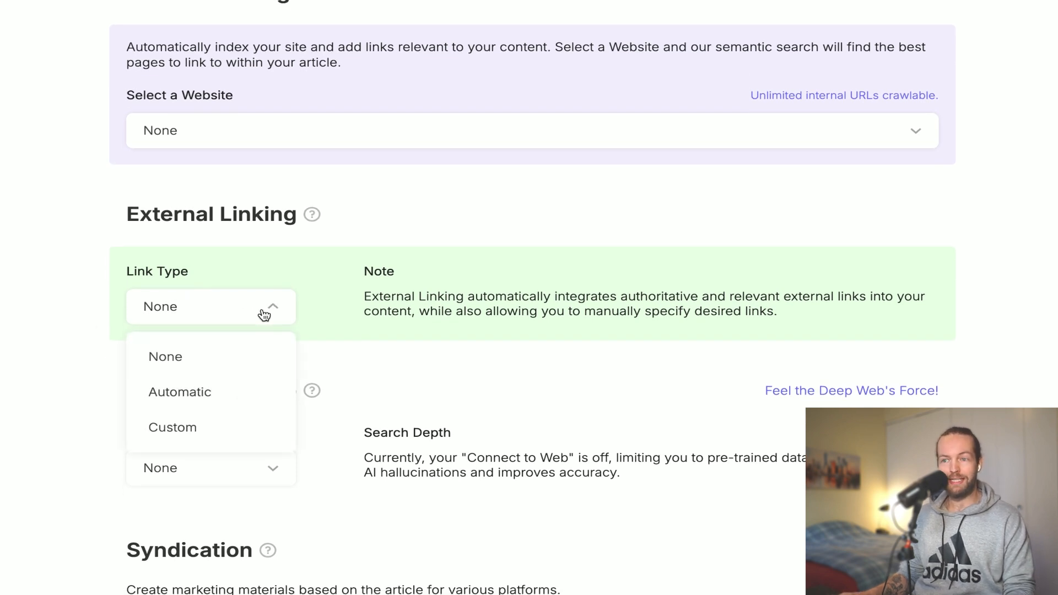
left_click(229, 400)
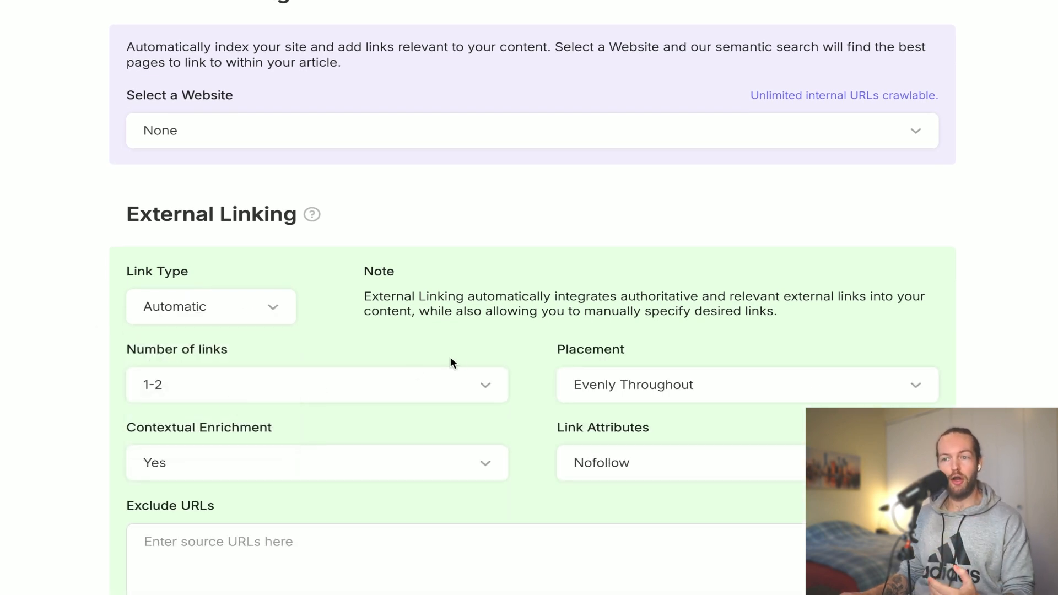
scroll(526, 362, "down", 3)
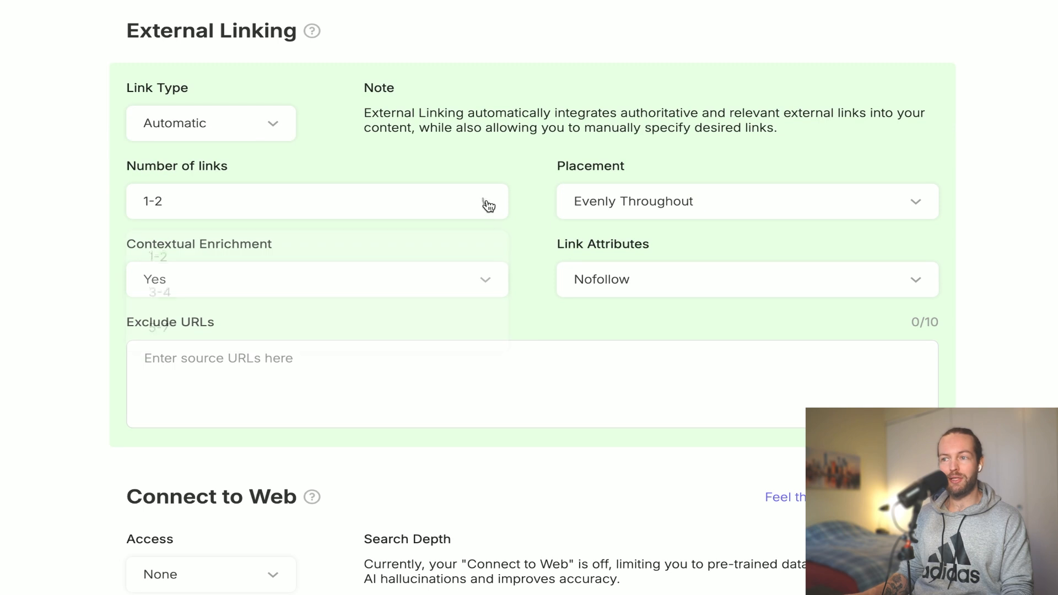
left_click(487, 202)
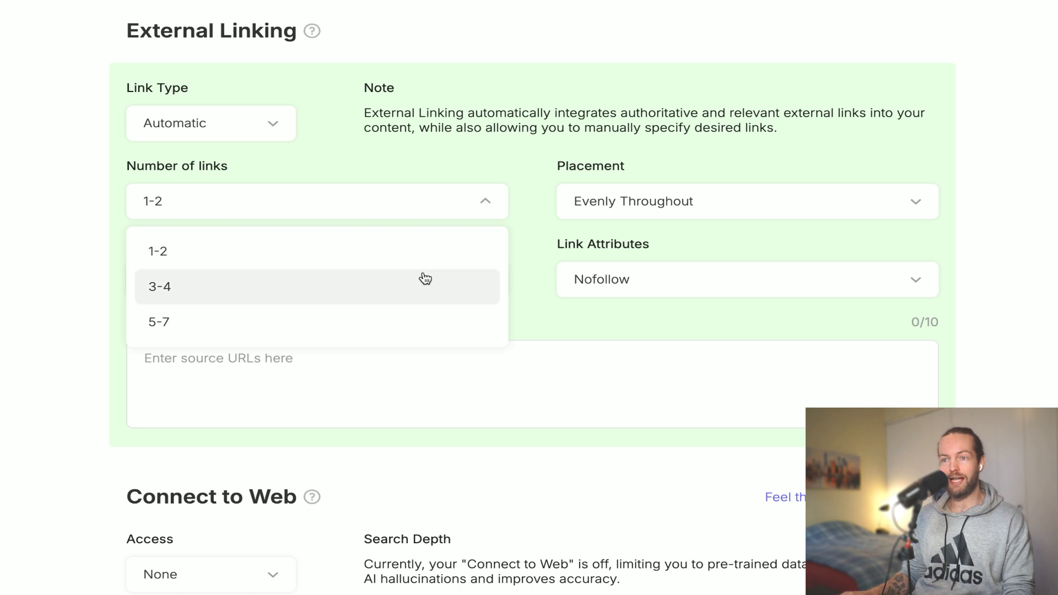
left_click(224, 293)
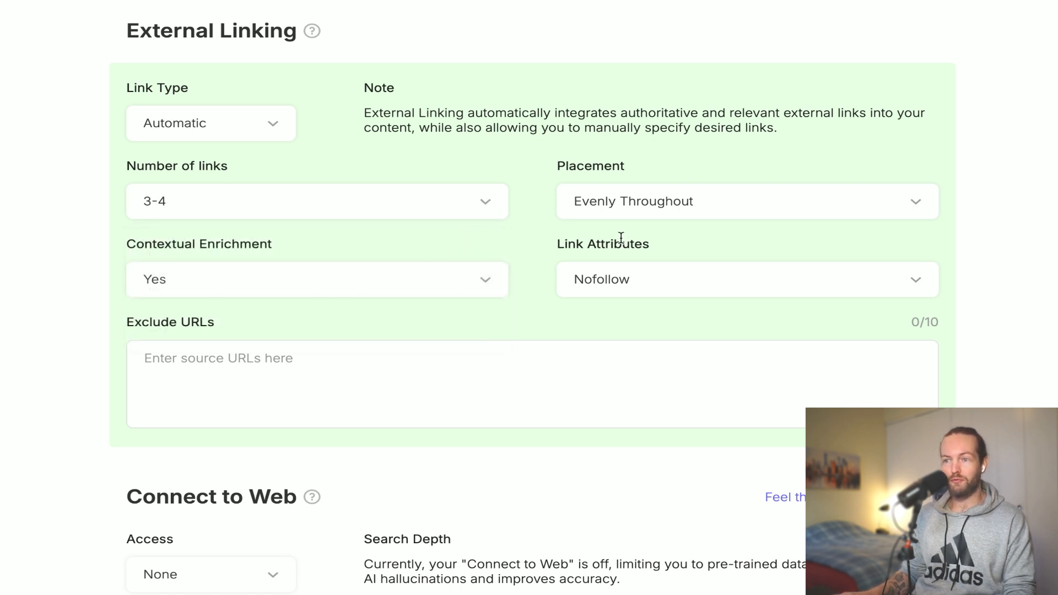
- Review the available Placement and Link Attributes options for the external links
left_click(703, 208)
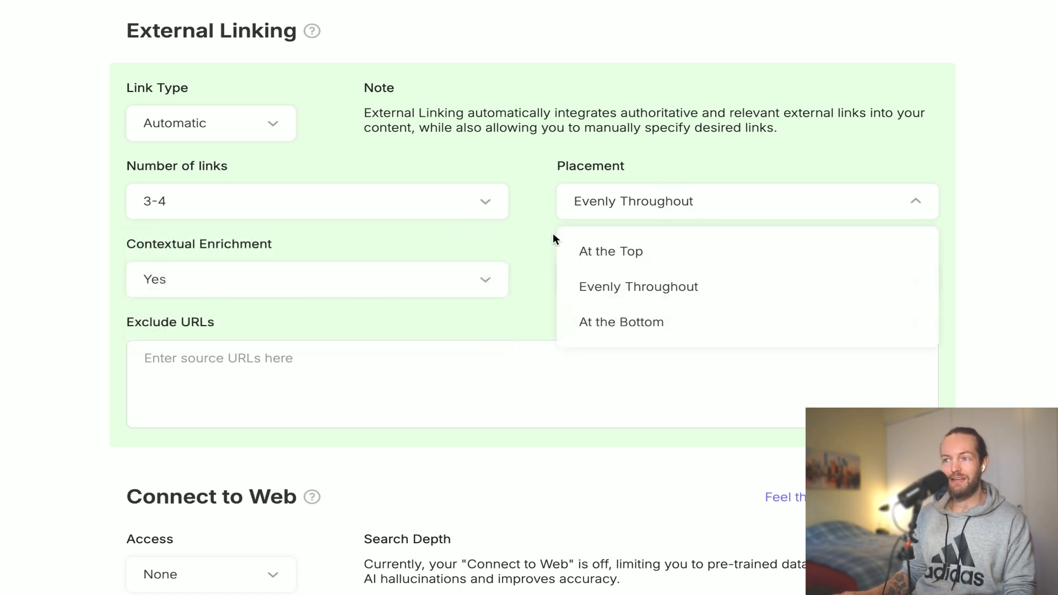
left_click(552, 278)
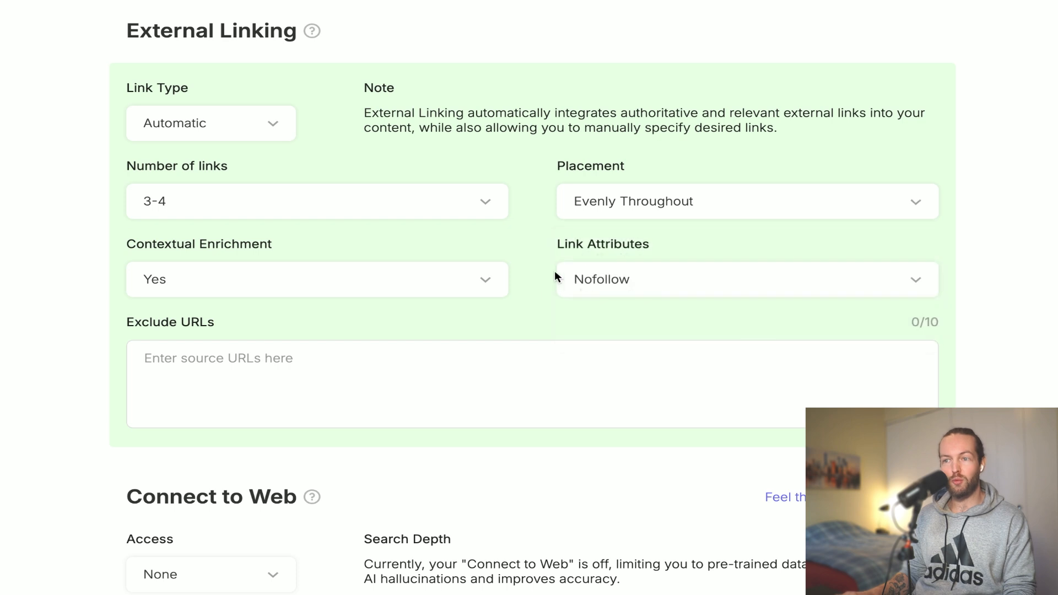
left_click(706, 292)
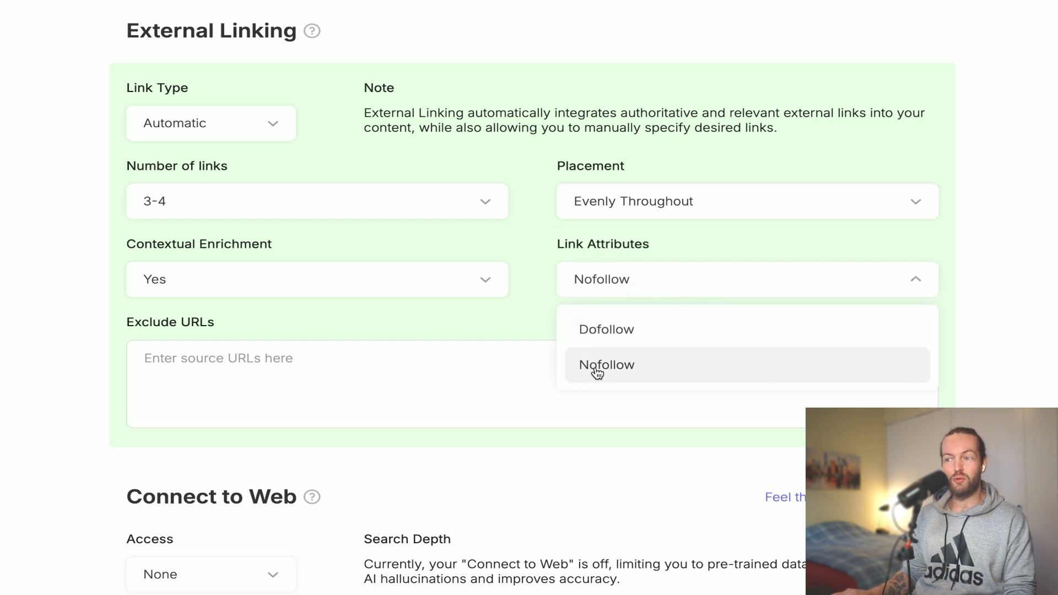
left_click(514, 317)
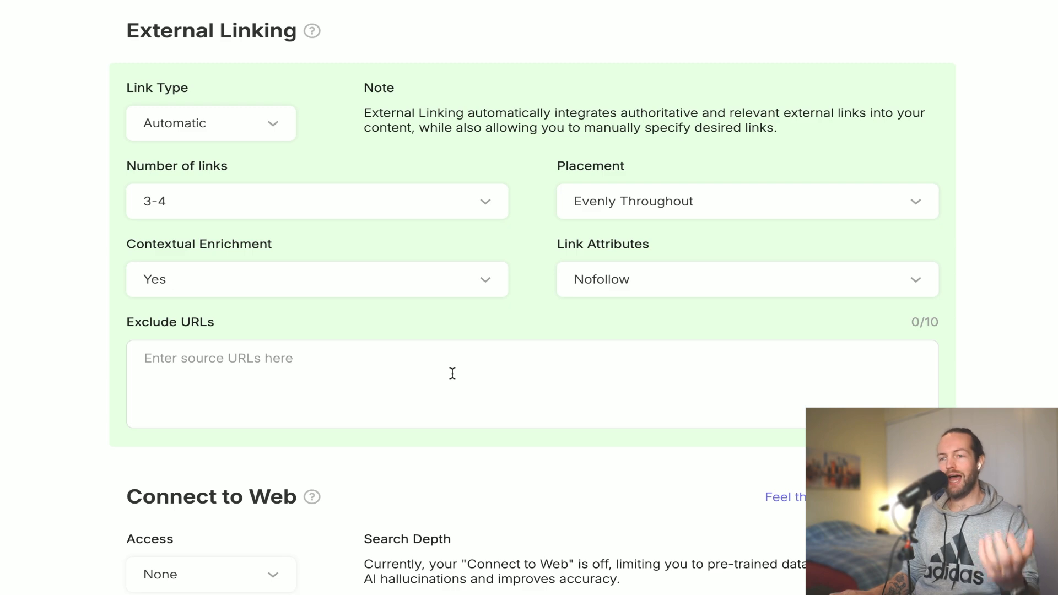
- Set Access to Yes under Connect to Web and turn on Citations for the articles
scroll(452, 358, "down", 4)
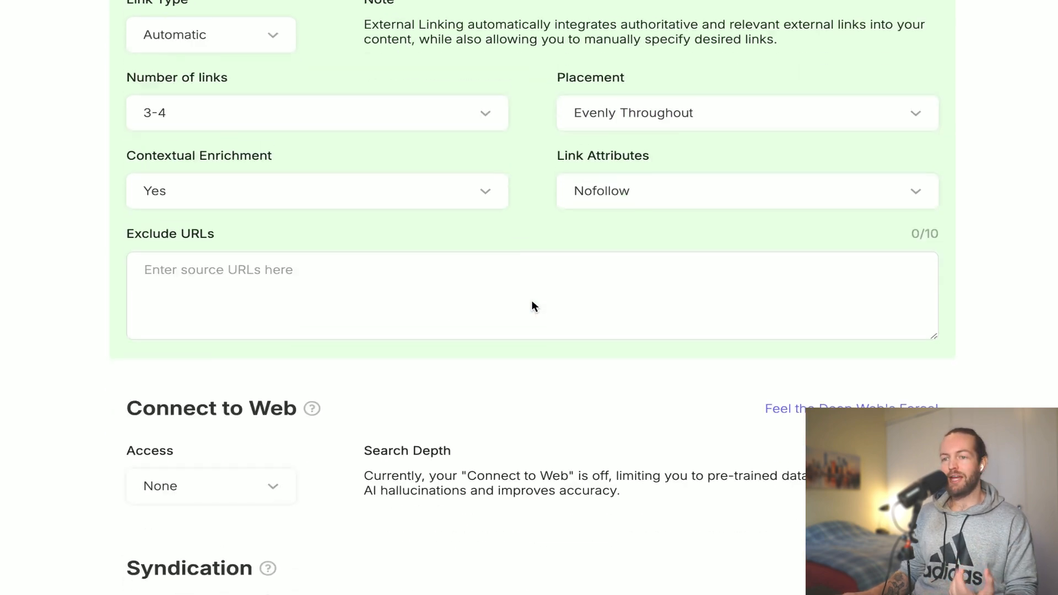
scroll(532, 304, "down", 3)
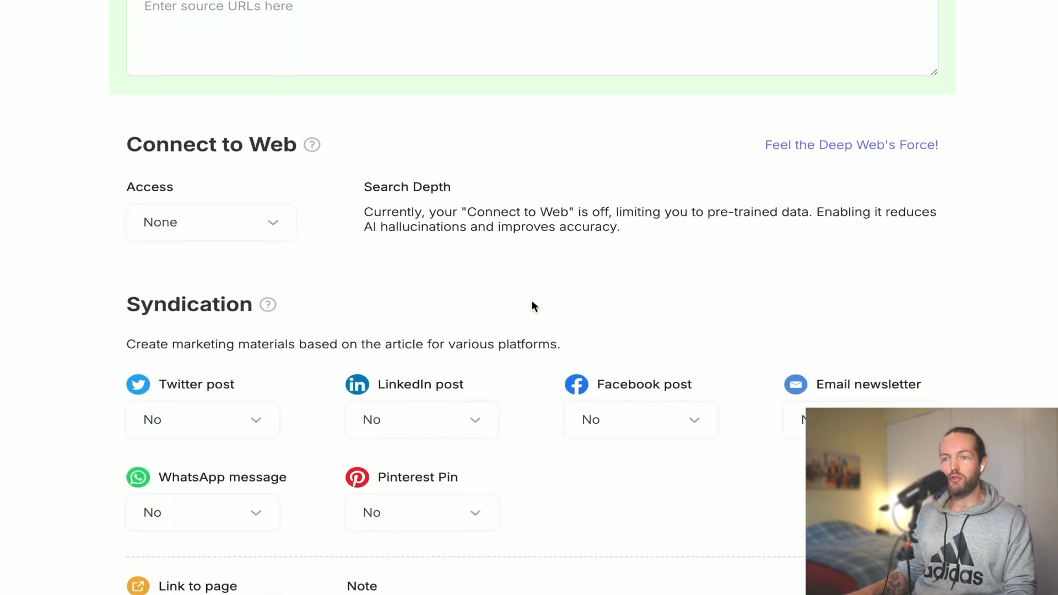
left_click(271, 238)
left_click(213, 318)
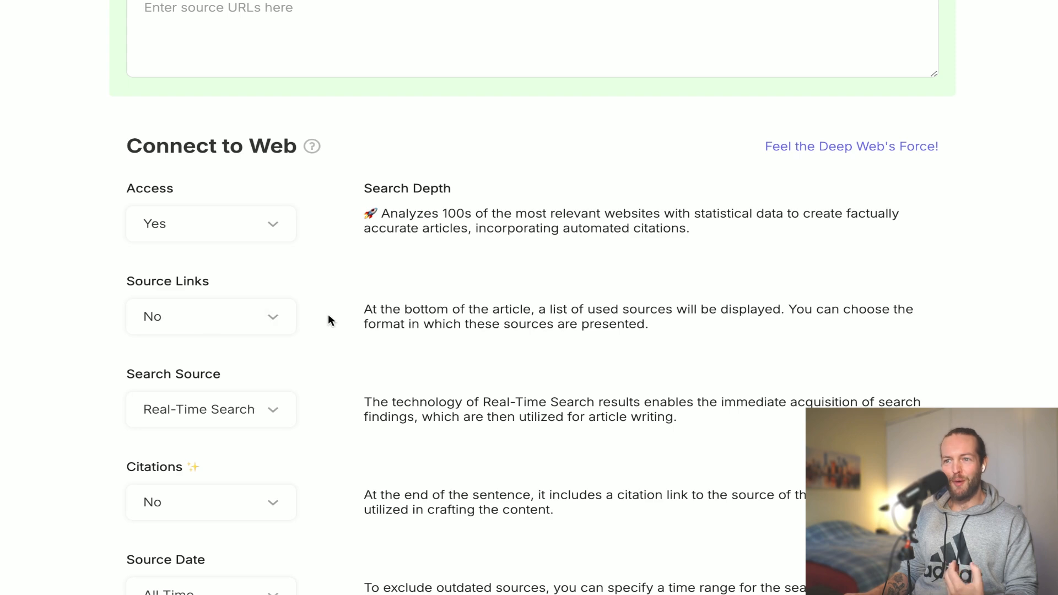
scroll(328, 316, "down", 2)
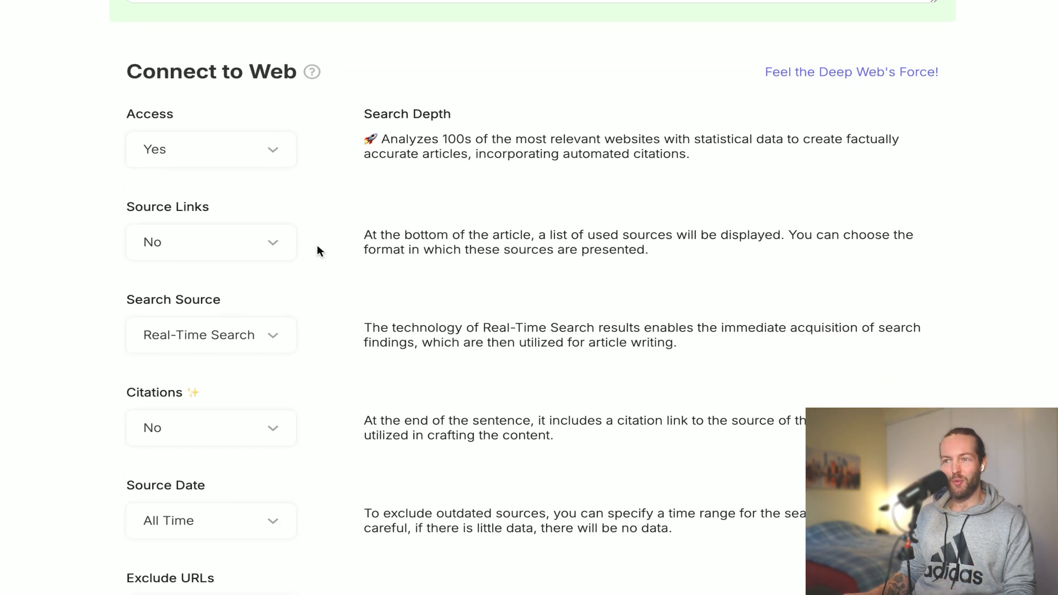
scroll(319, 280, "down", 2)
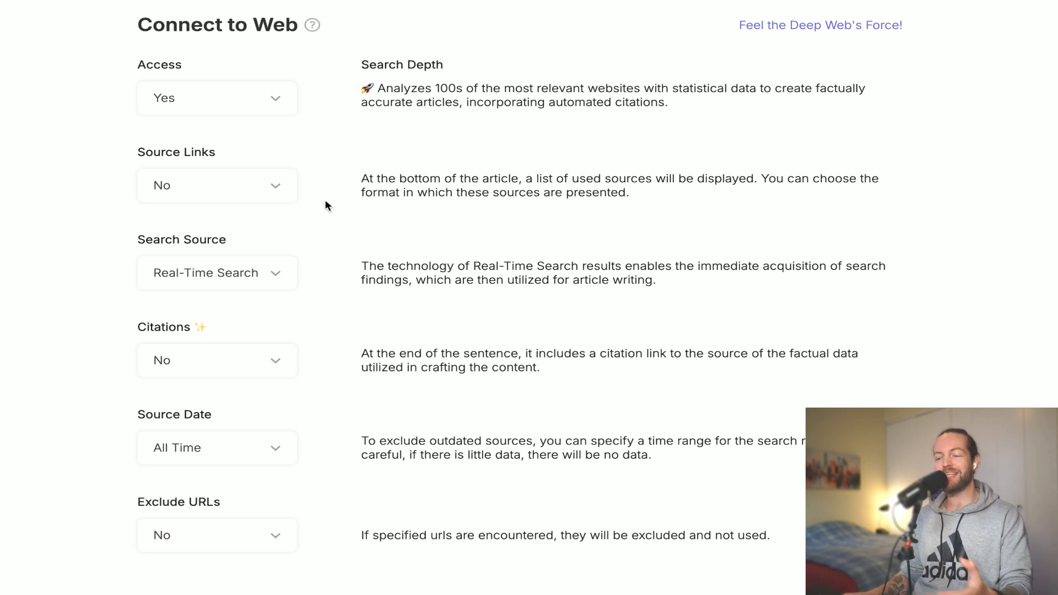
left_click(268, 357)
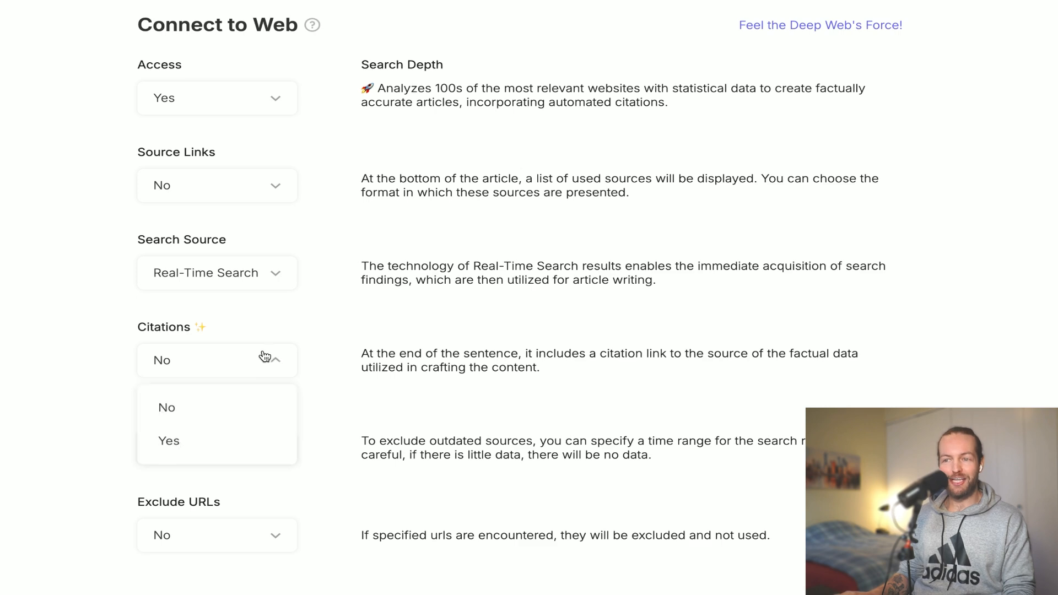
left_click(181, 448)
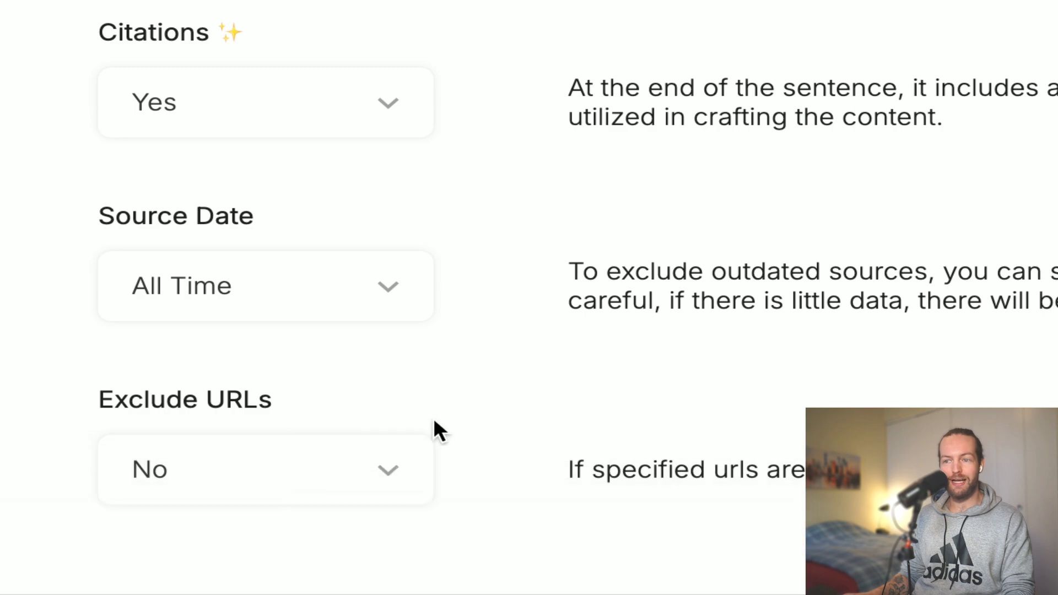
- Try enabling Exclude URLs in the Connect to Web settings
left_click(412, 523)
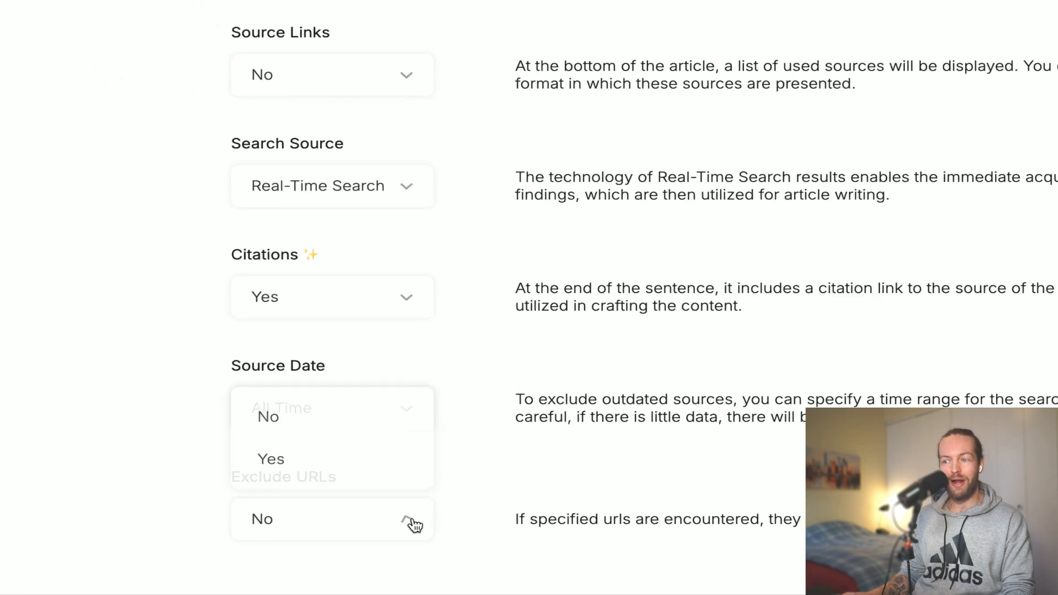
left_click(405, 472)
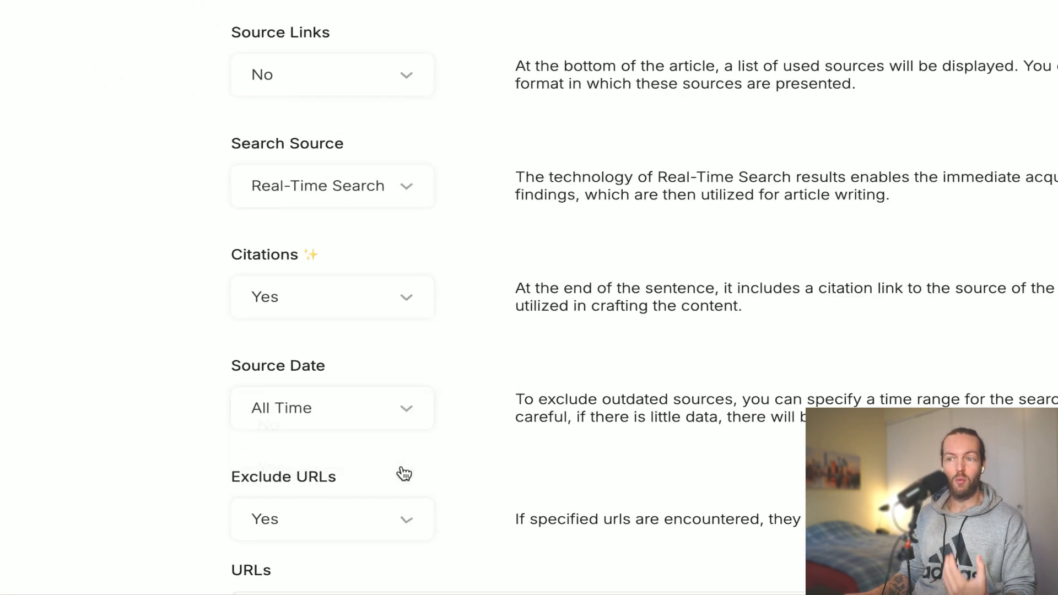
scroll(449, 409, "down", 5)
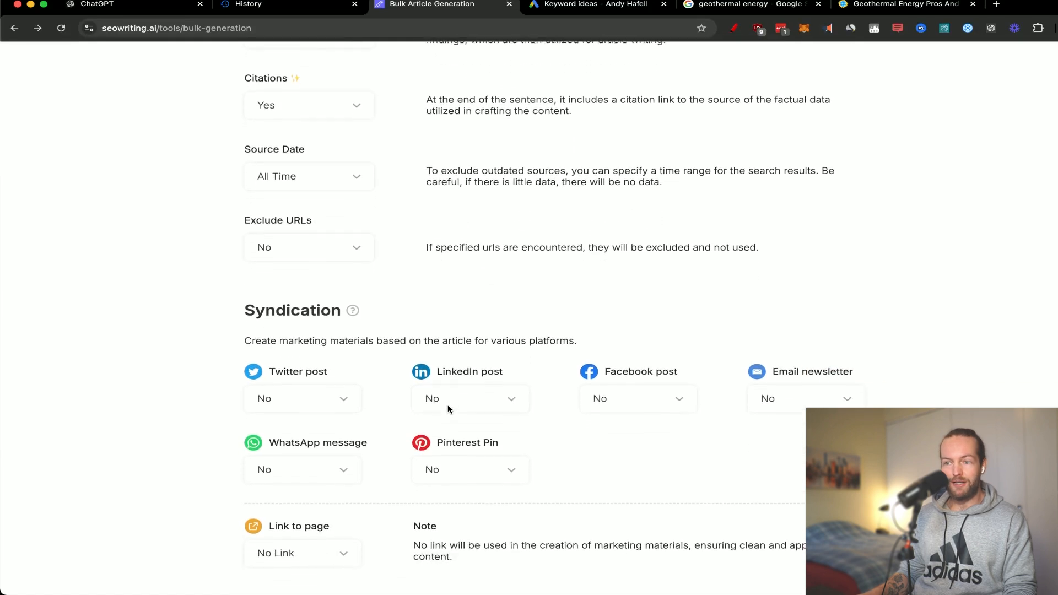
- In Syndication, set the Twitter post to Single and enable the LinkedIn post, Facebook post, Email newsletter, WhatsApp message and Pinterest Pin
scroll(449, 408, "down", 2)
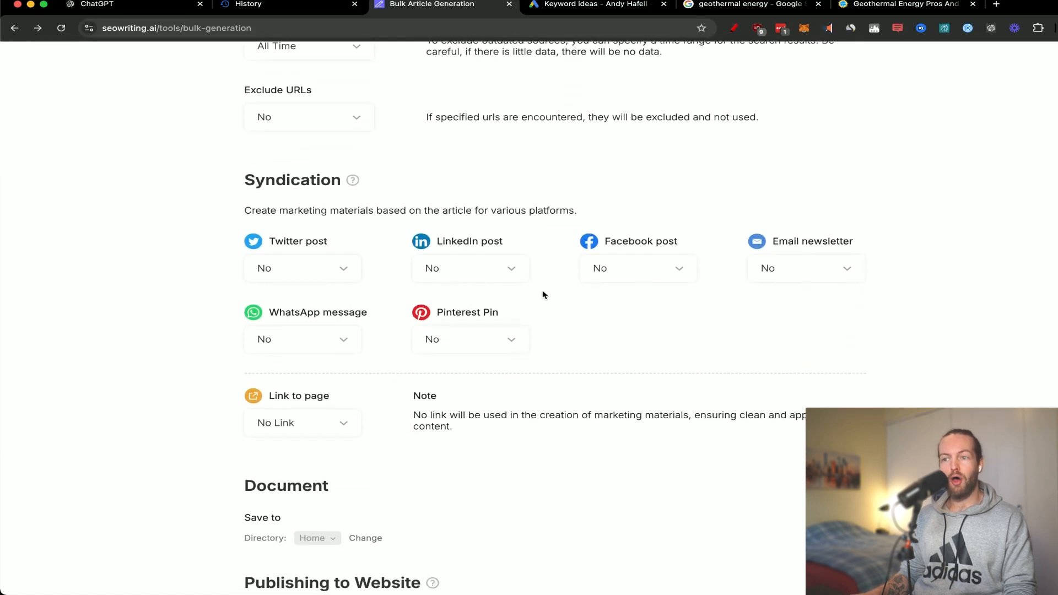
left_click(312, 278)
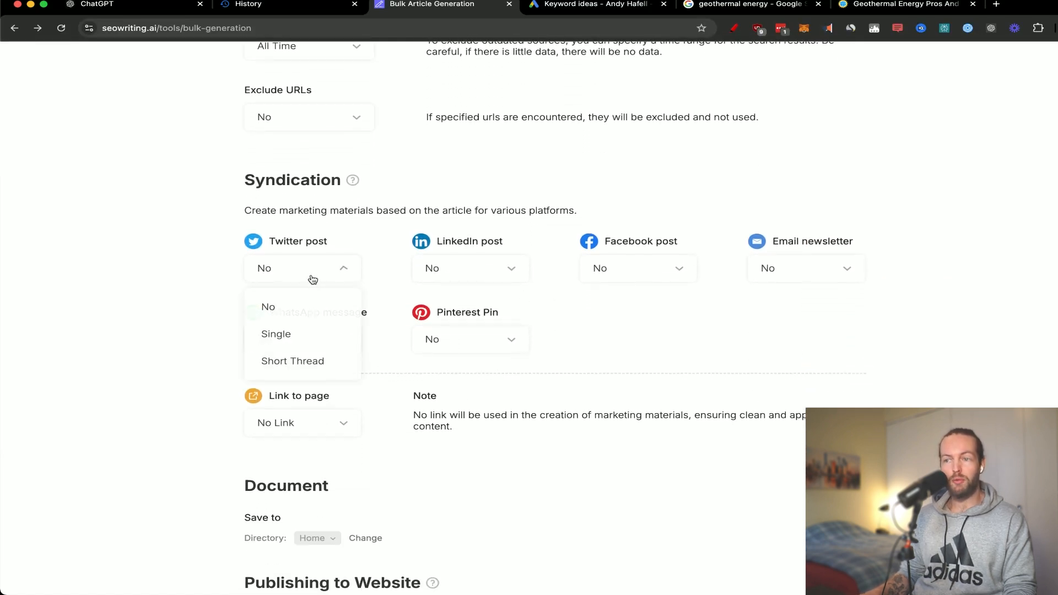
left_click(324, 341)
left_click(516, 267)
left_click(483, 332)
left_click(654, 271)
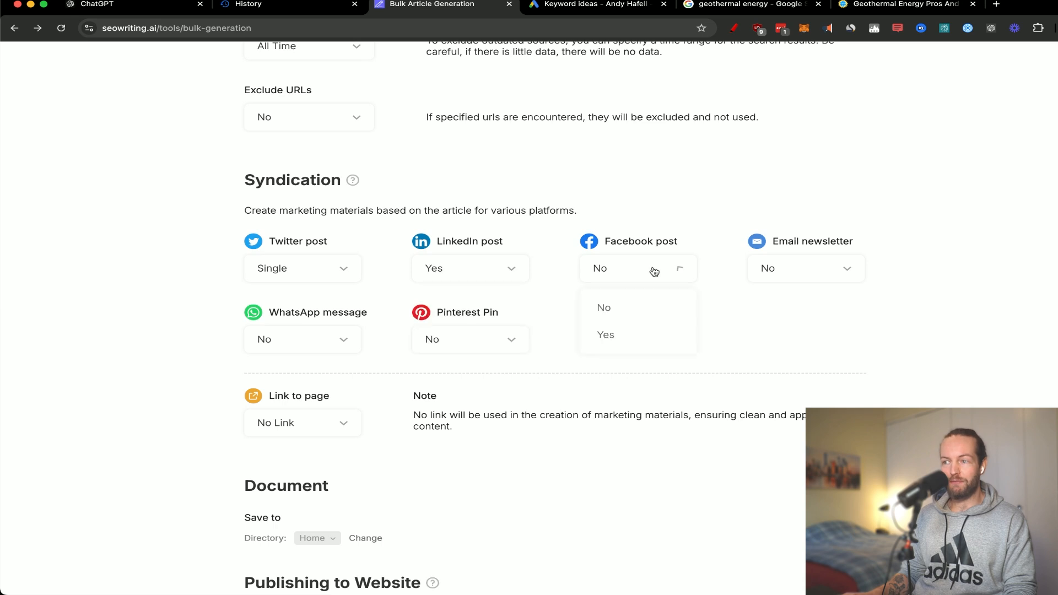
left_click(654, 339)
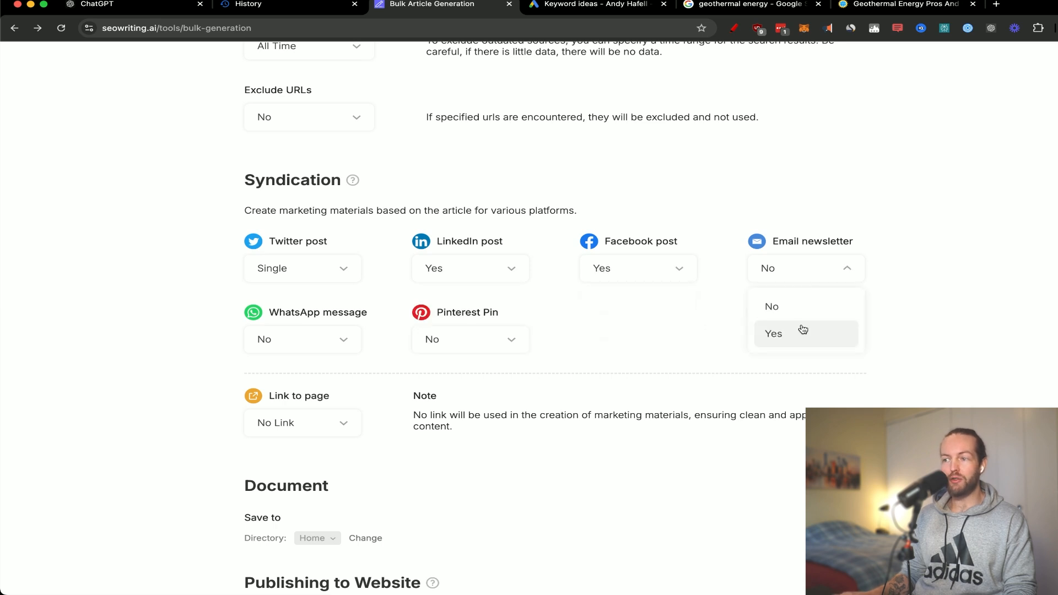
left_click(319, 351)
left_click(323, 401)
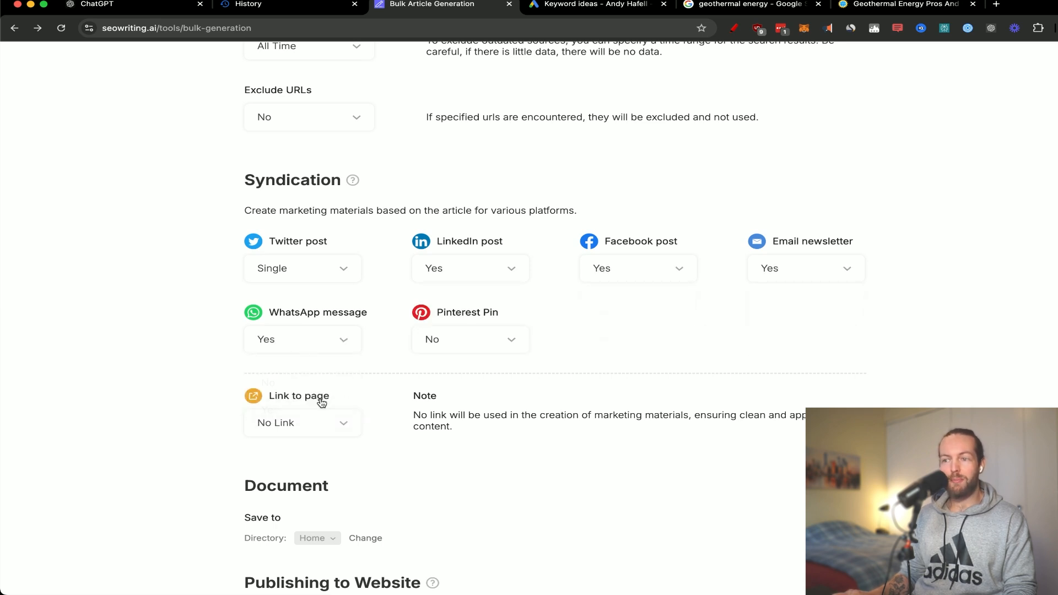
left_click(498, 350)
left_click(483, 403)
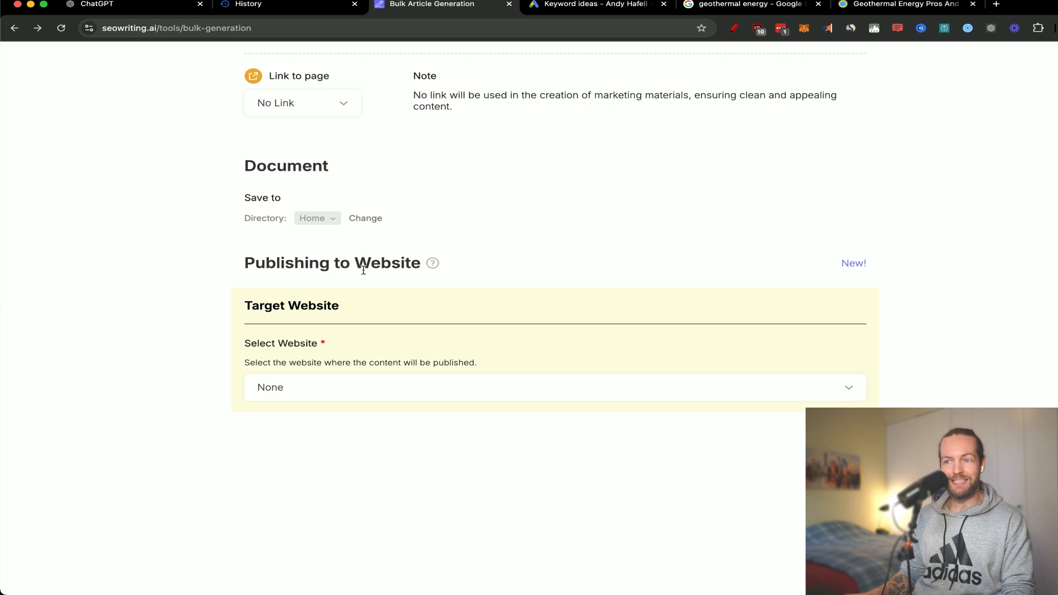
- Check which target websites can be selected for publishing the content
left_click(346, 399)
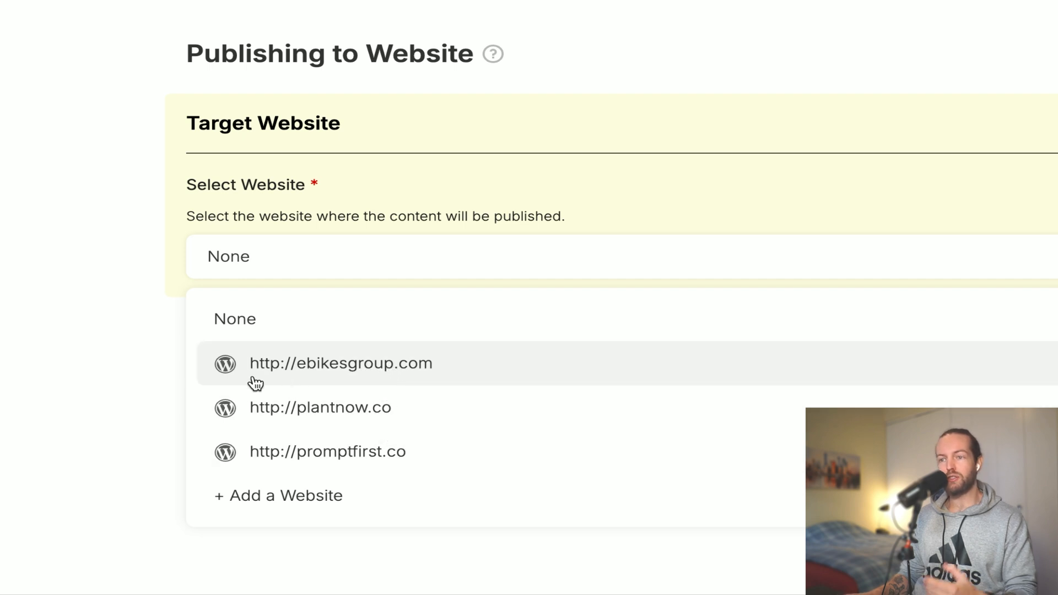
left_click(145, 364)
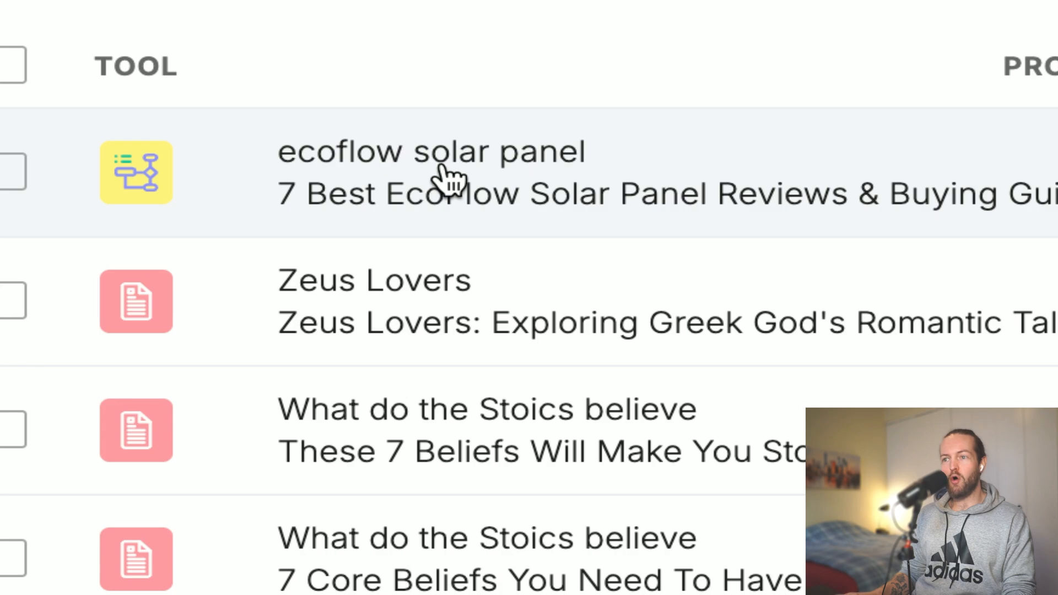
- Open the generated "ecoflow solar panel" article and review its text, images and embedded video through the solar panel comparison table
left_click(599, 182)
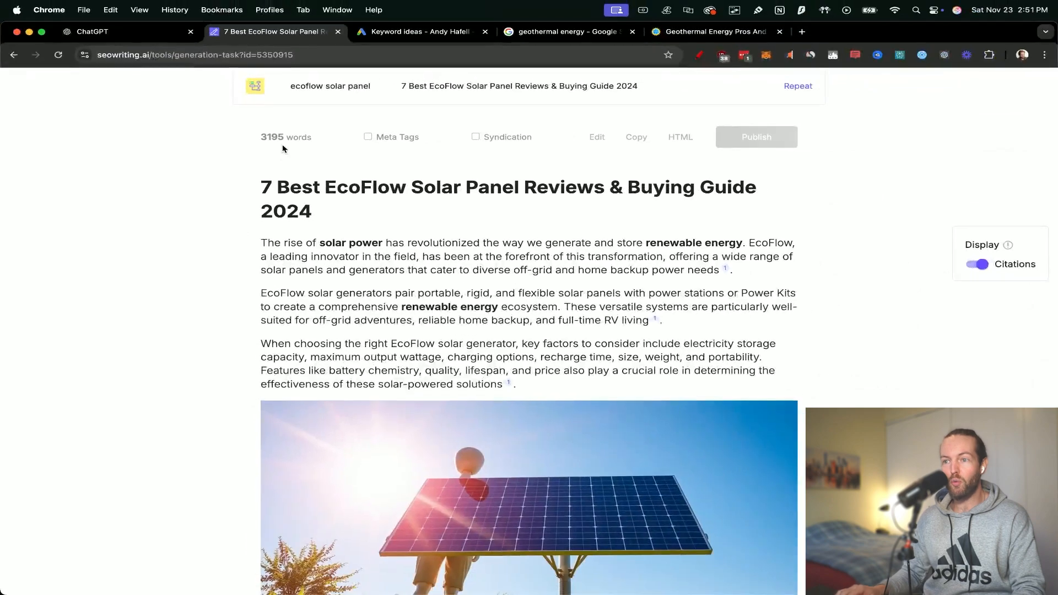
scroll(792, 375, "down", 15)
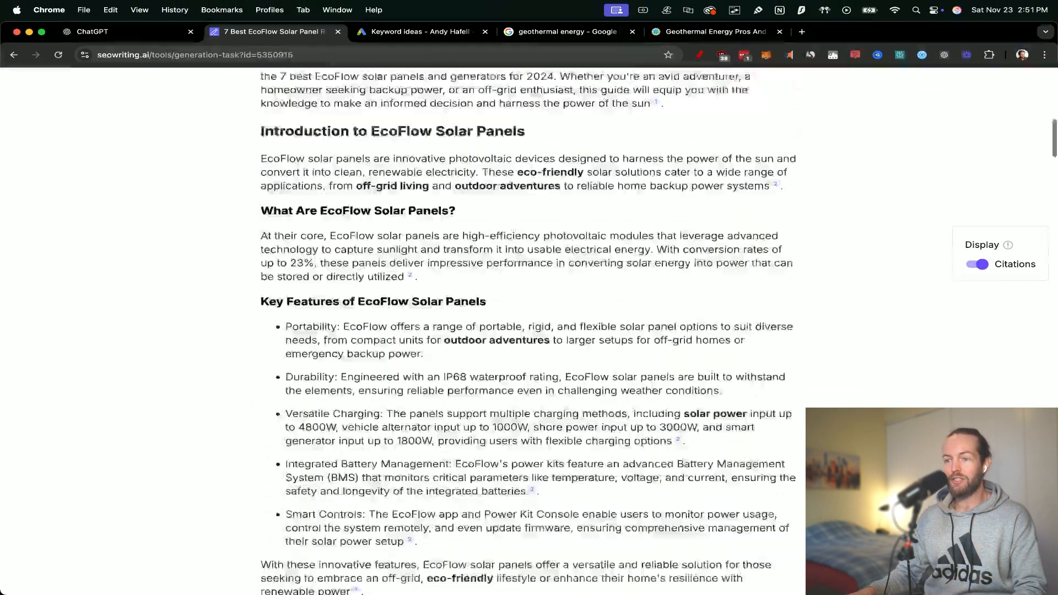
scroll(529, 331, "down", 6)
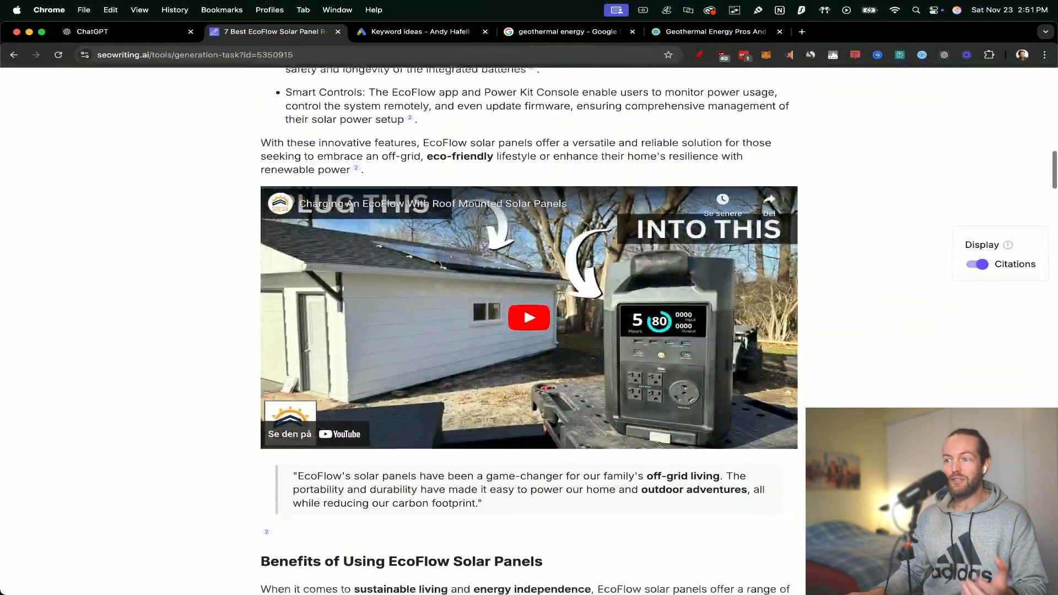
scroll(529, 331, "up", 1)
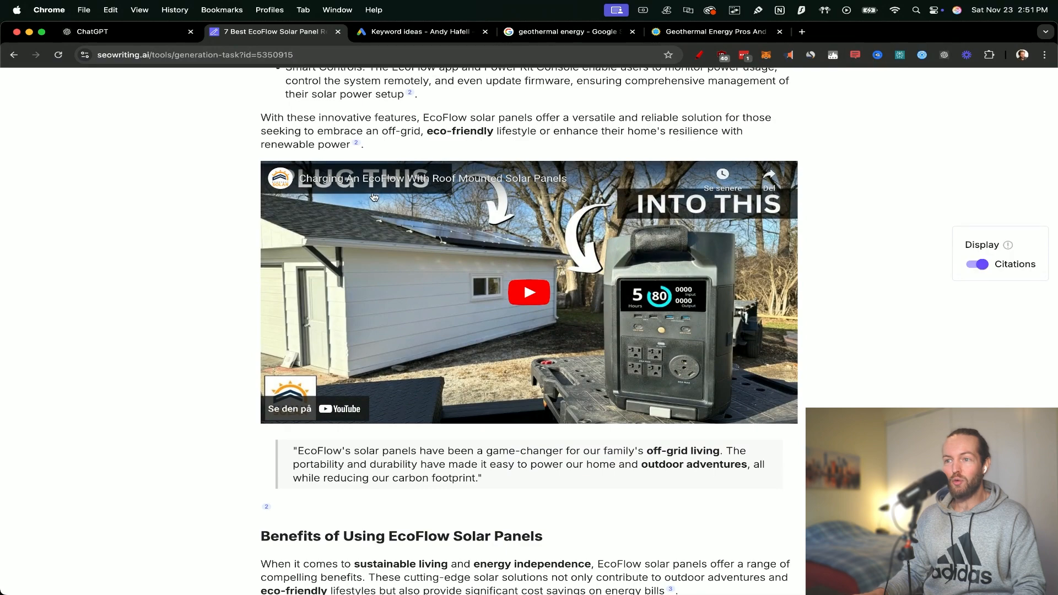
scroll(529, 331, "down", 3)
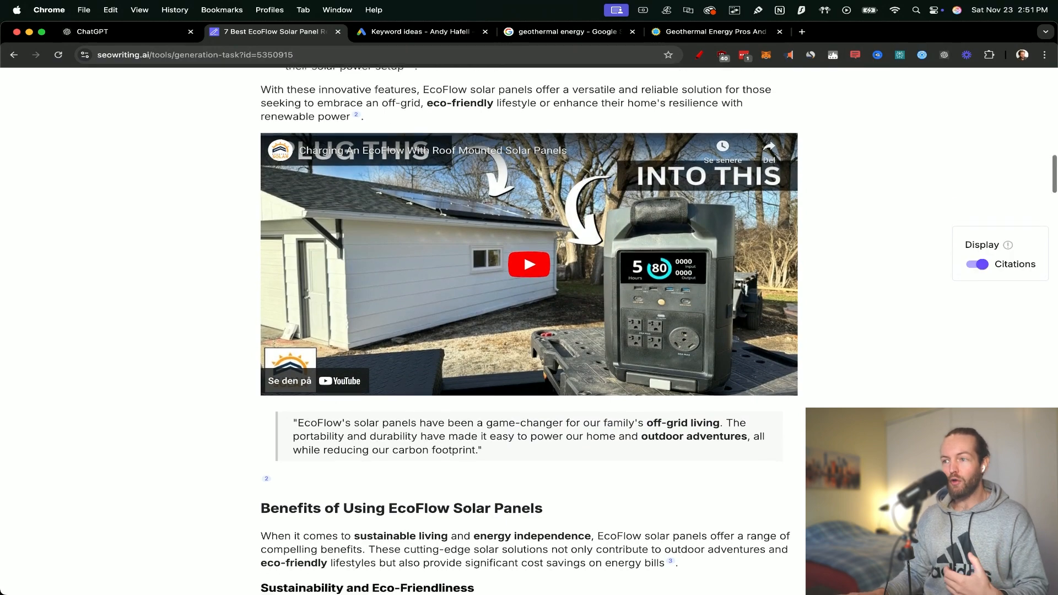
scroll(441, 249, "down", 4)
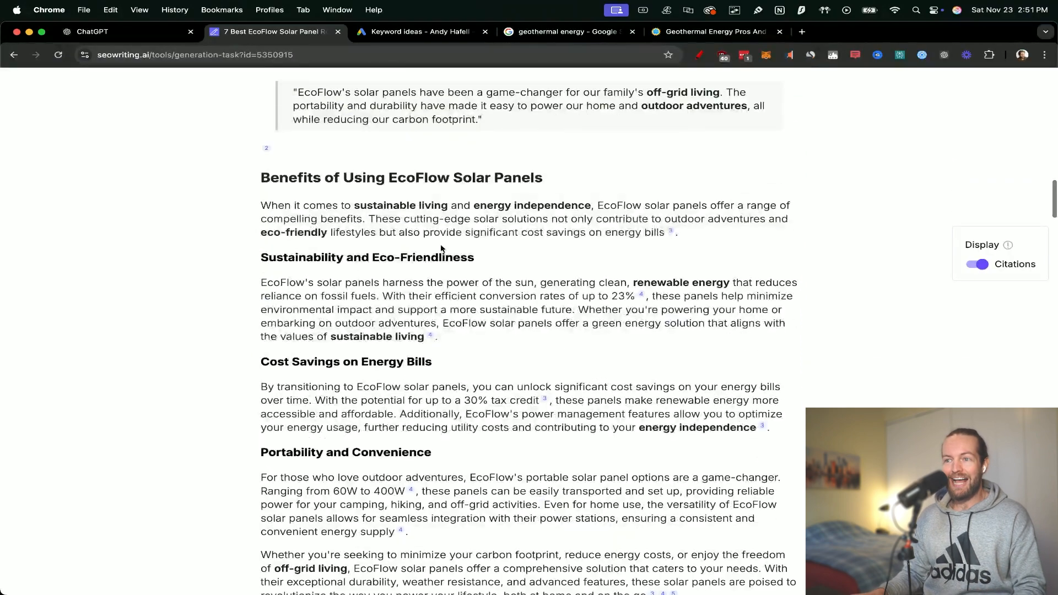
scroll(555, 277, "down", 2)
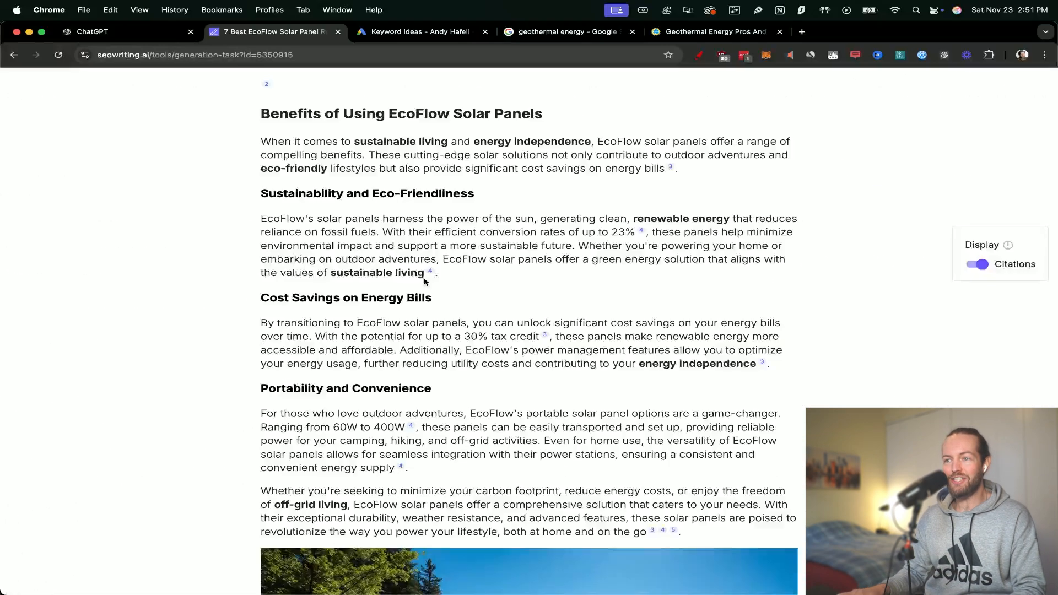
scroll(815, 385, "down", 5)
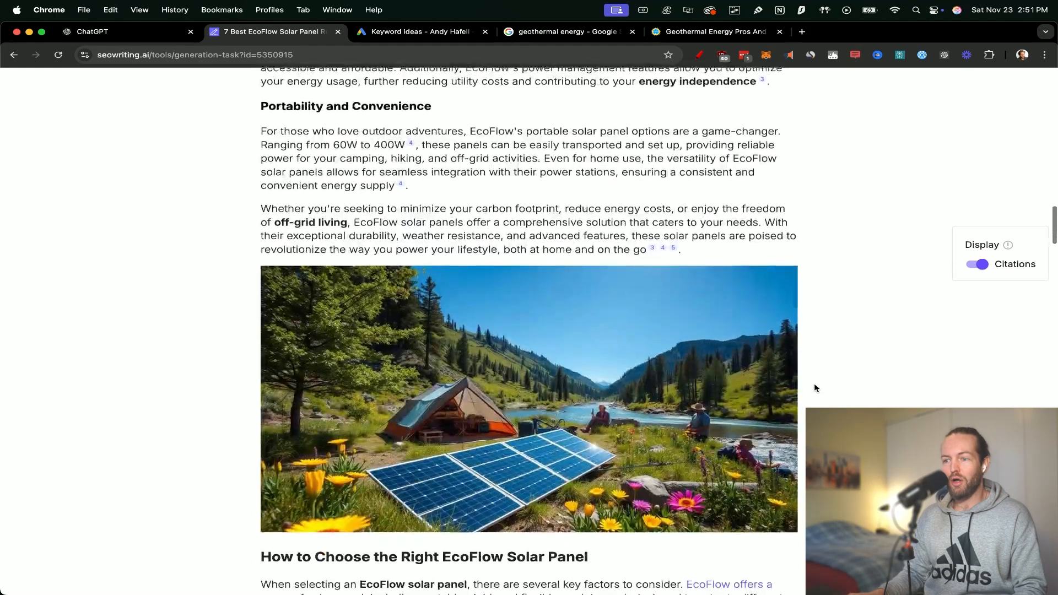
scroll(814, 385, "down", 2)
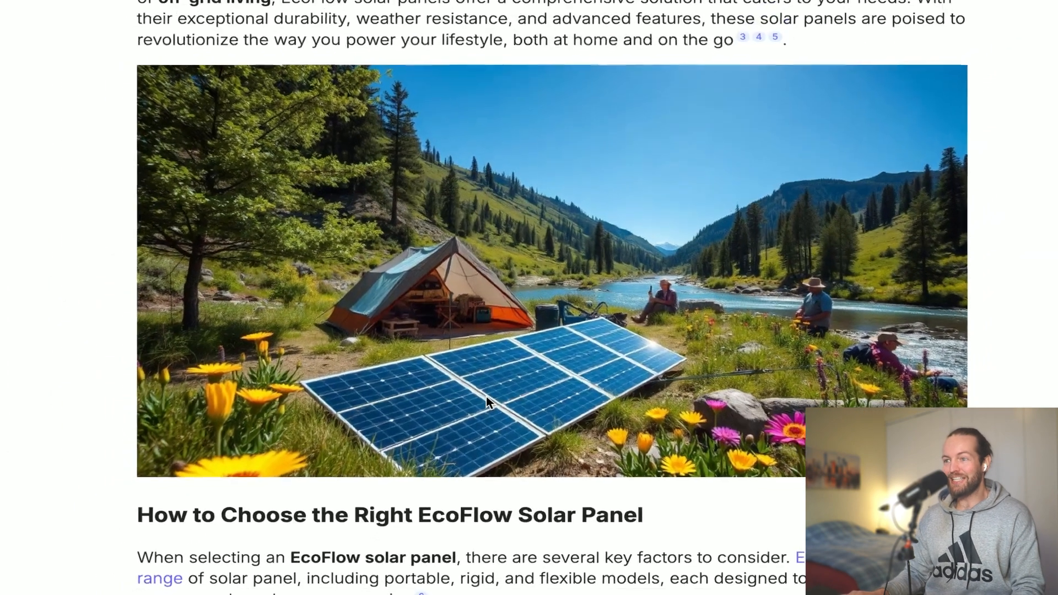
scroll(485, 400, "down", 9)
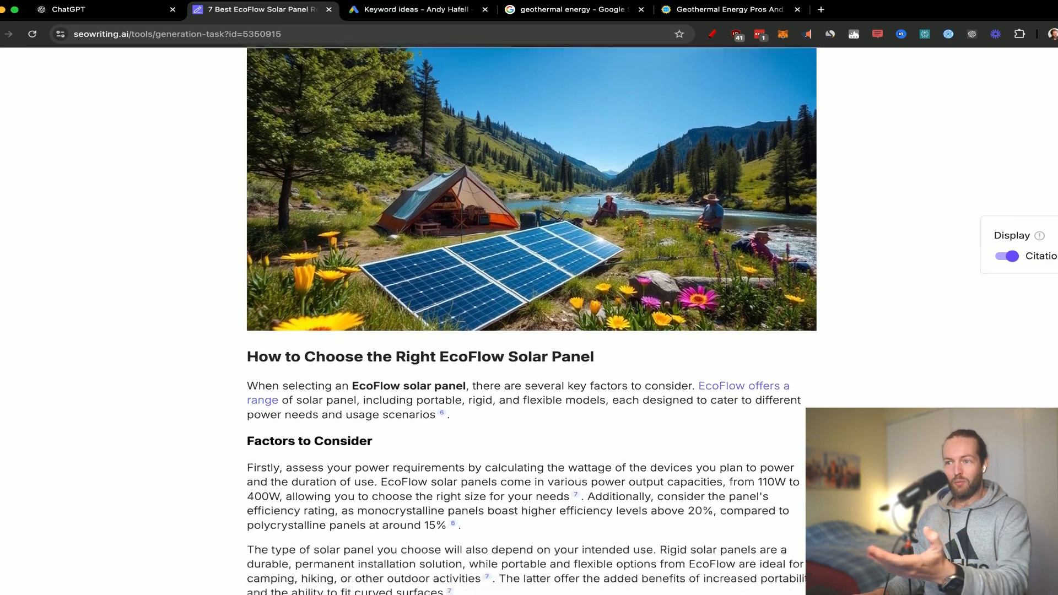
scroll(532, 319, "down", 20)
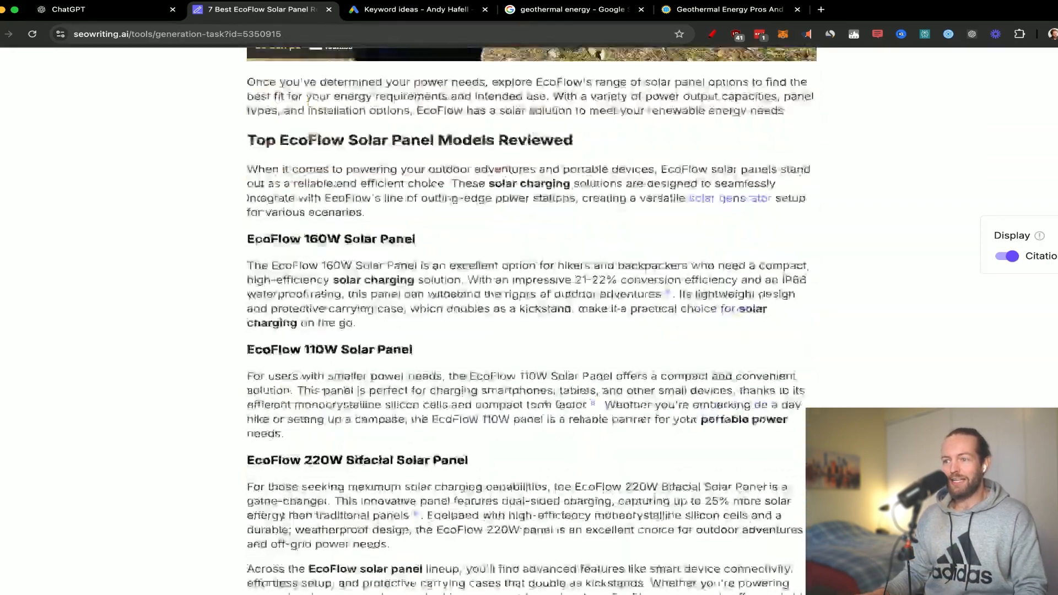
scroll(532, 320, "up", 3)
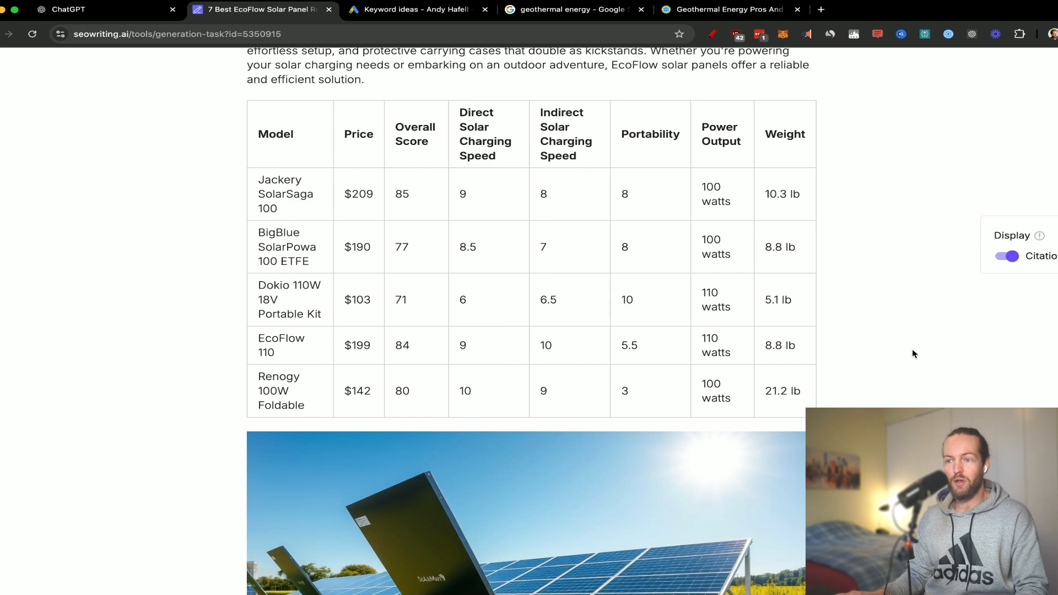
- Examine the article from the installation guide through the customer reviews and FAQ, and check the linked EcoFlow solar panel guide
scroll(913, 353, "down", 4)
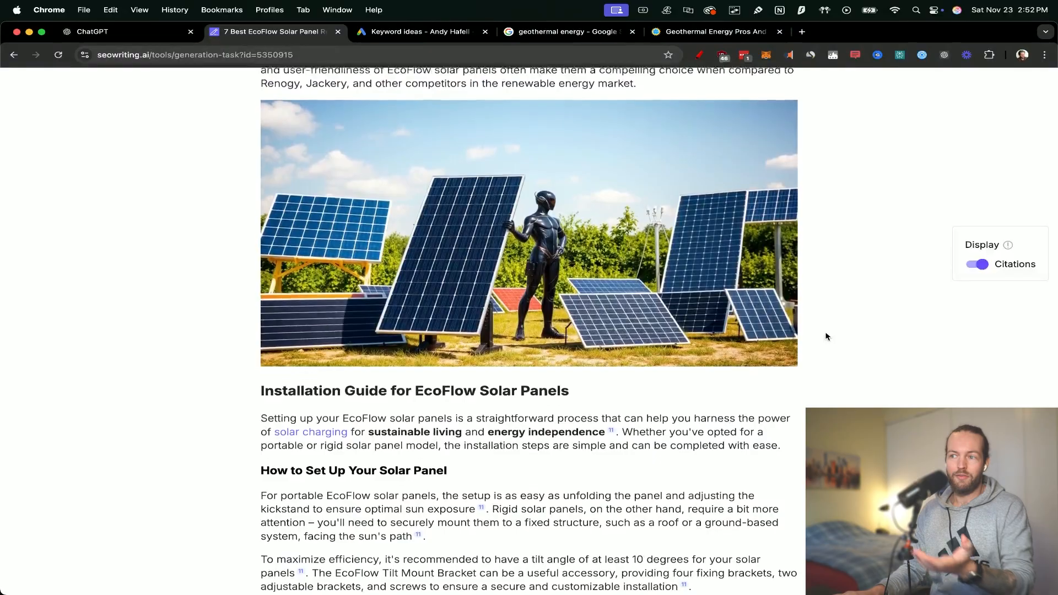
scroll(825, 336, "down", 12)
scroll(826, 336, "up", 4)
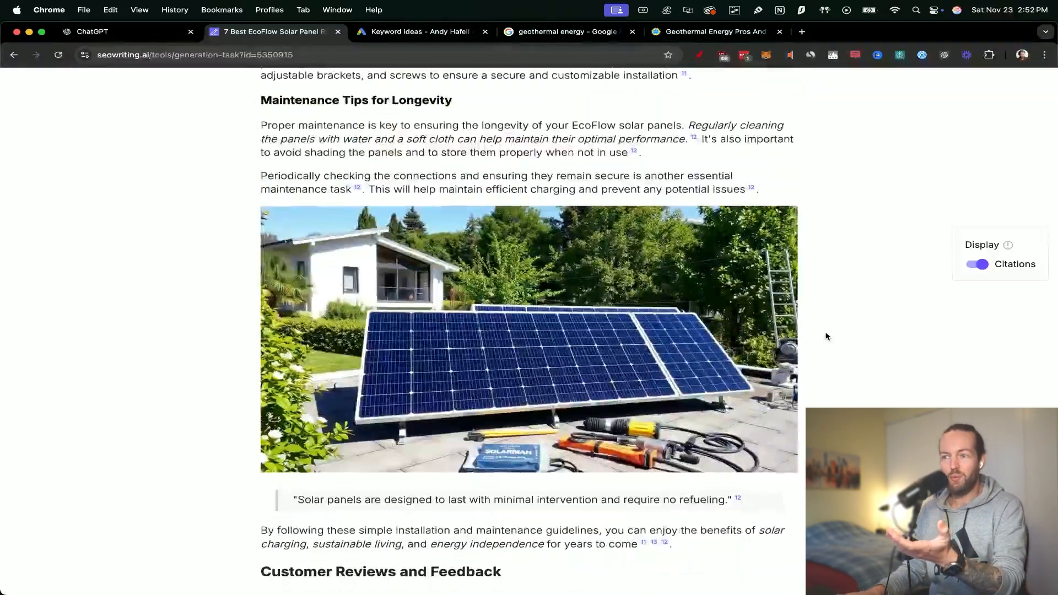
scroll(826, 336, "down", 5)
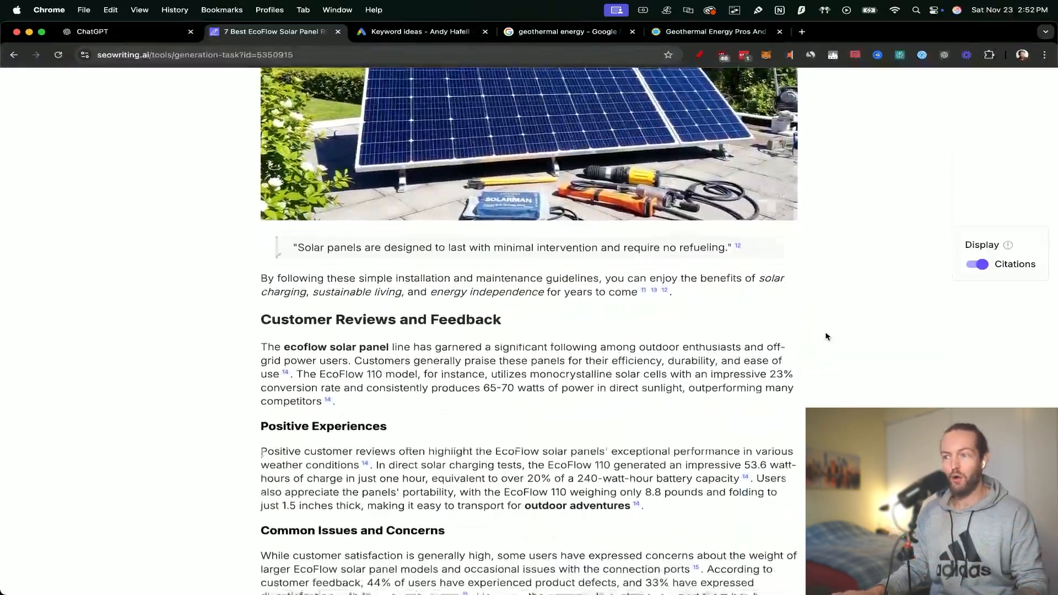
scroll(825, 336, "down", 20)
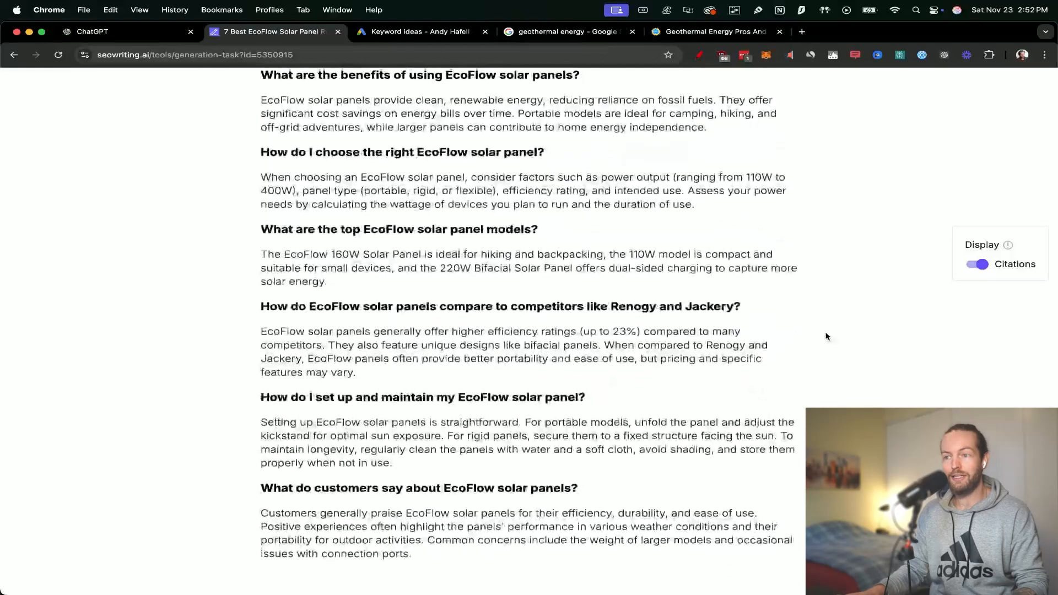
scroll(825, 336, "up", 8)
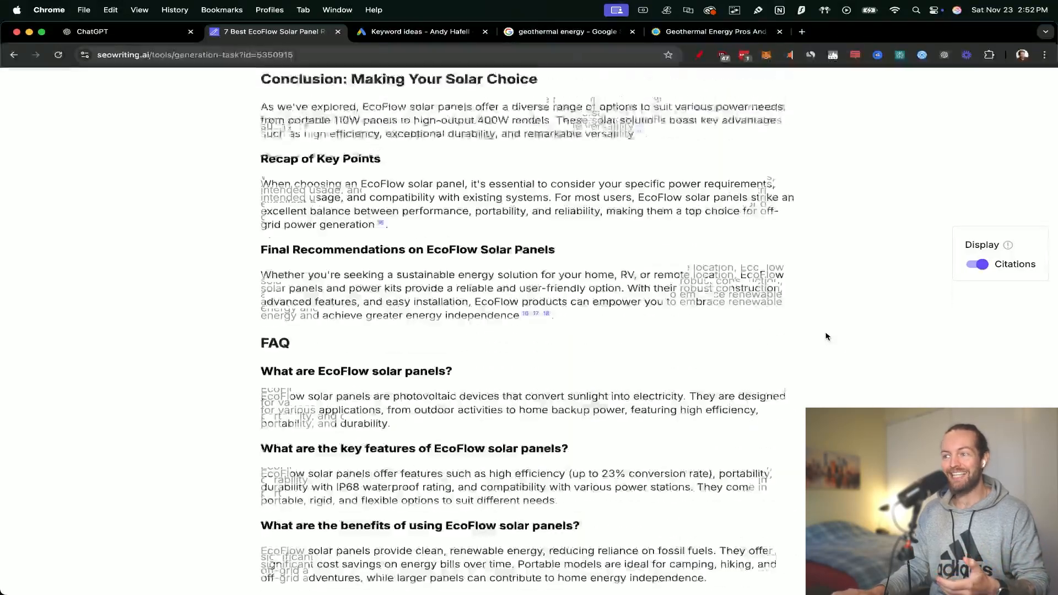
scroll(825, 336, "up", 10)
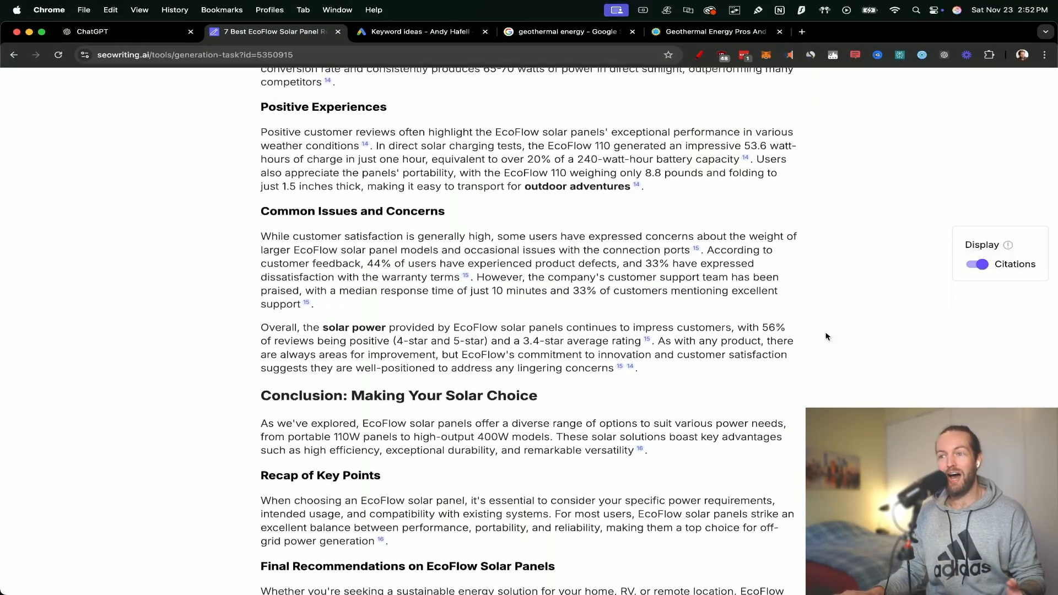
scroll(825, 336, "up", 2)
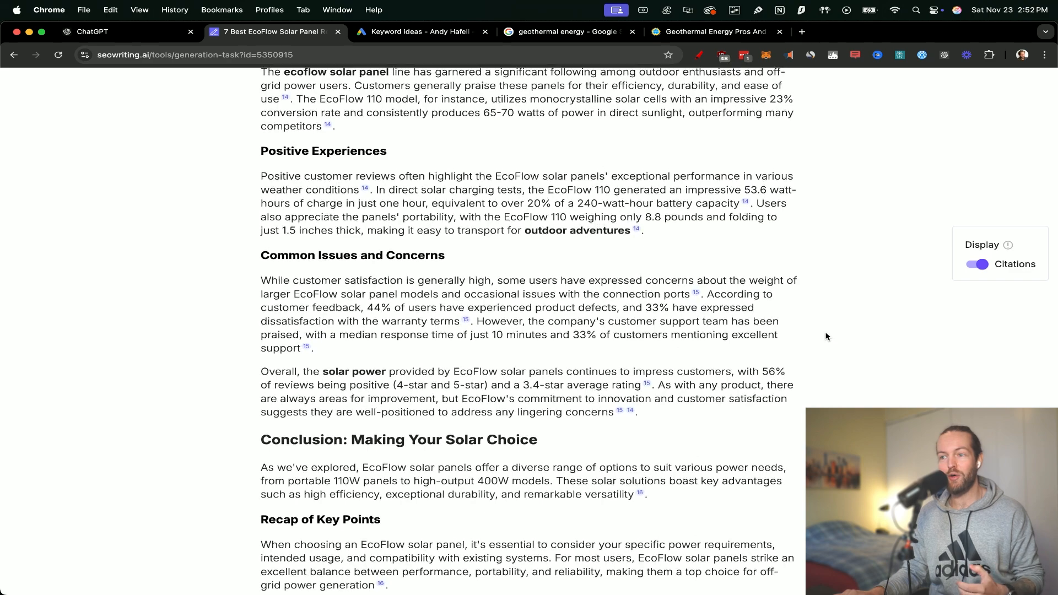
scroll(826, 336, "up", 3)
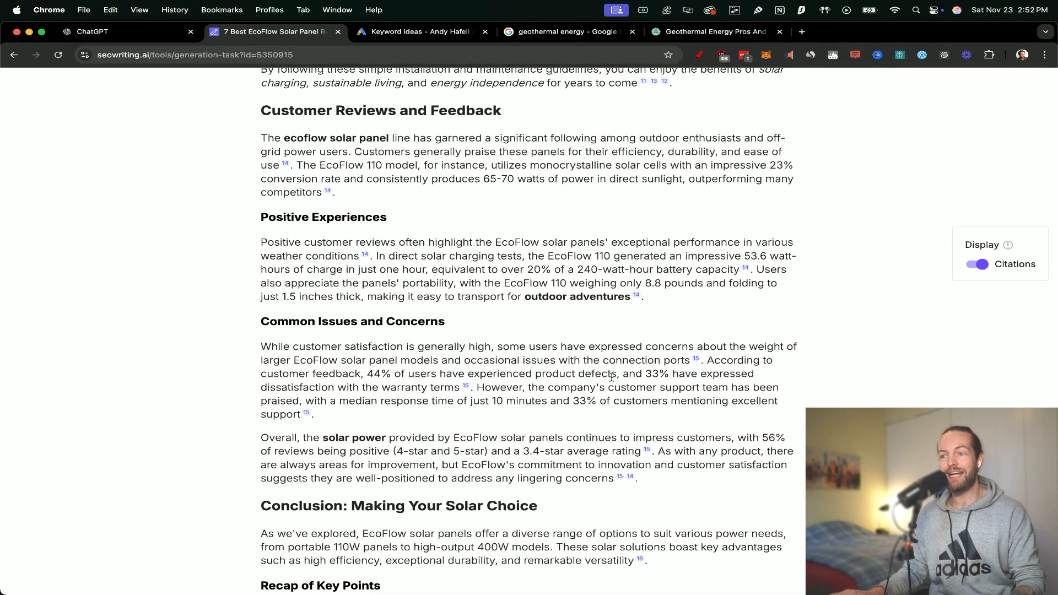
scroll(712, 468, "down", 9)
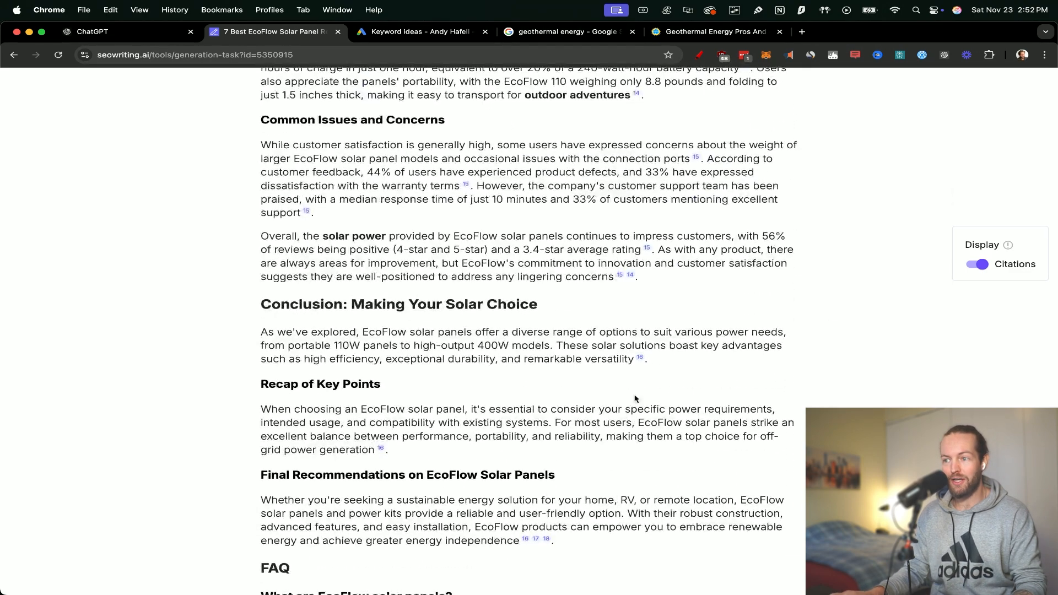
scroll(588, 508, "down", 7)
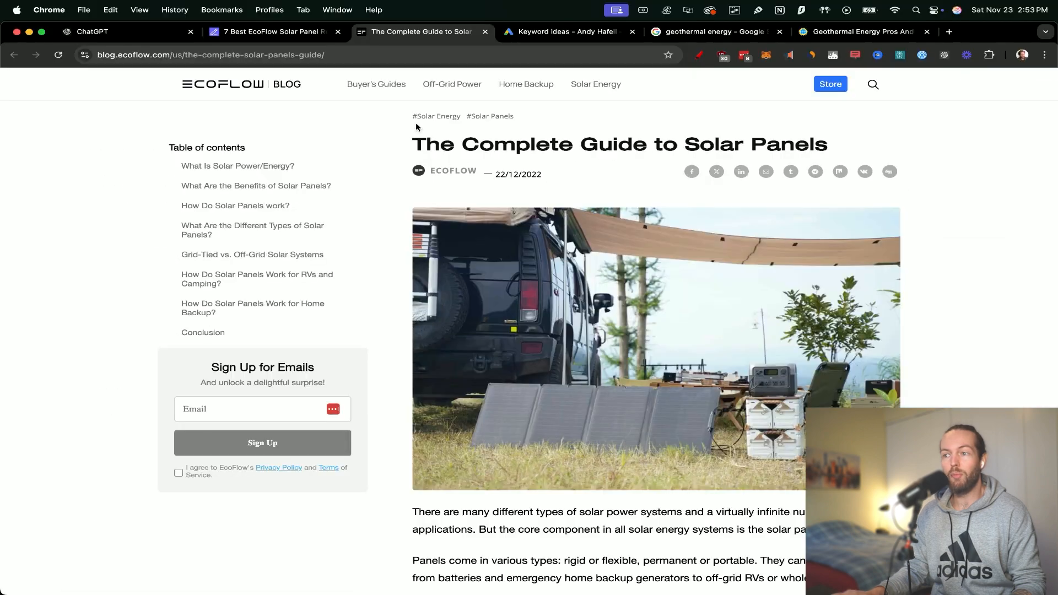
scroll(416, 127, "down", 1)
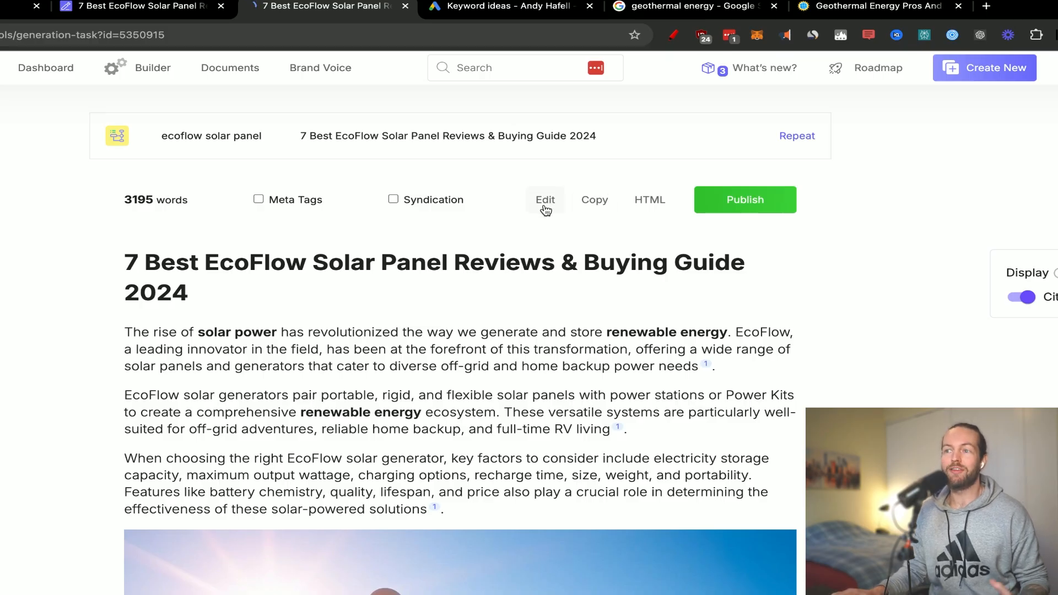
- Open the EcoFlow article for editing and examine its keyword usage and content analysis in the checker
left_click(546, 205)
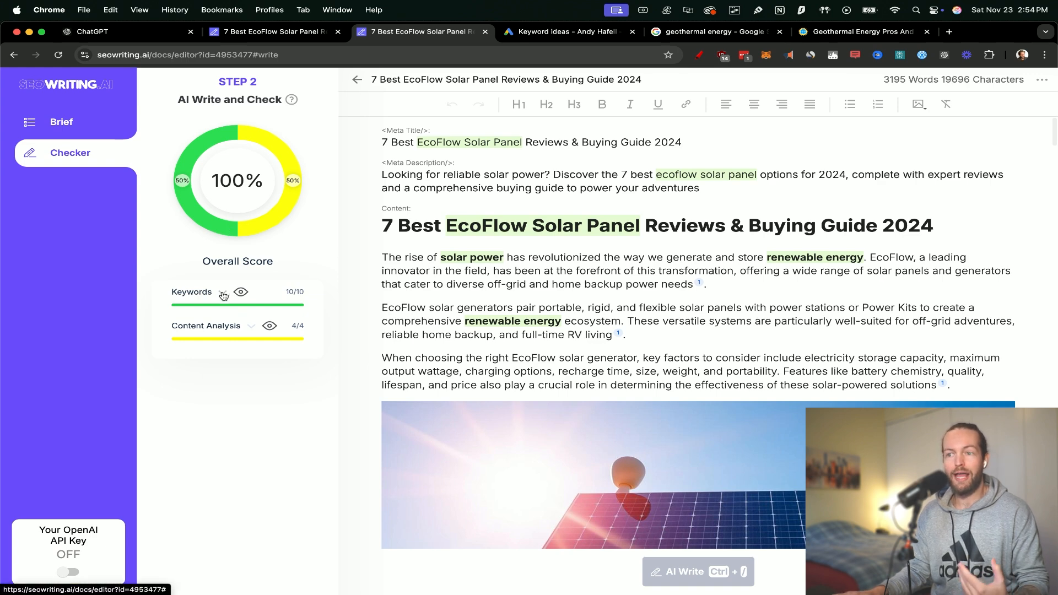
left_click(222, 292)
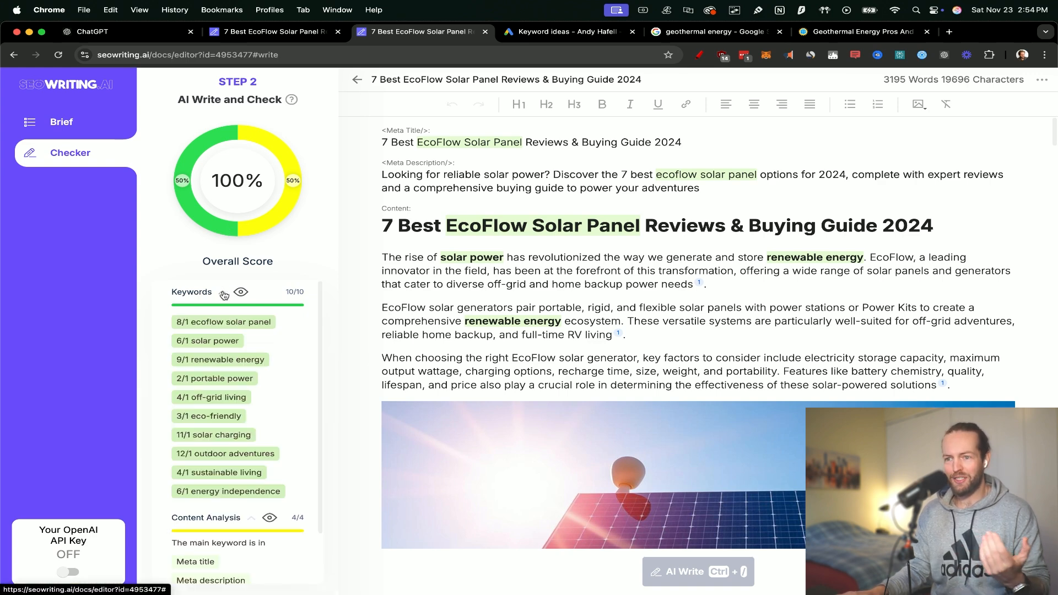
scroll(304, 434, "down", 2)
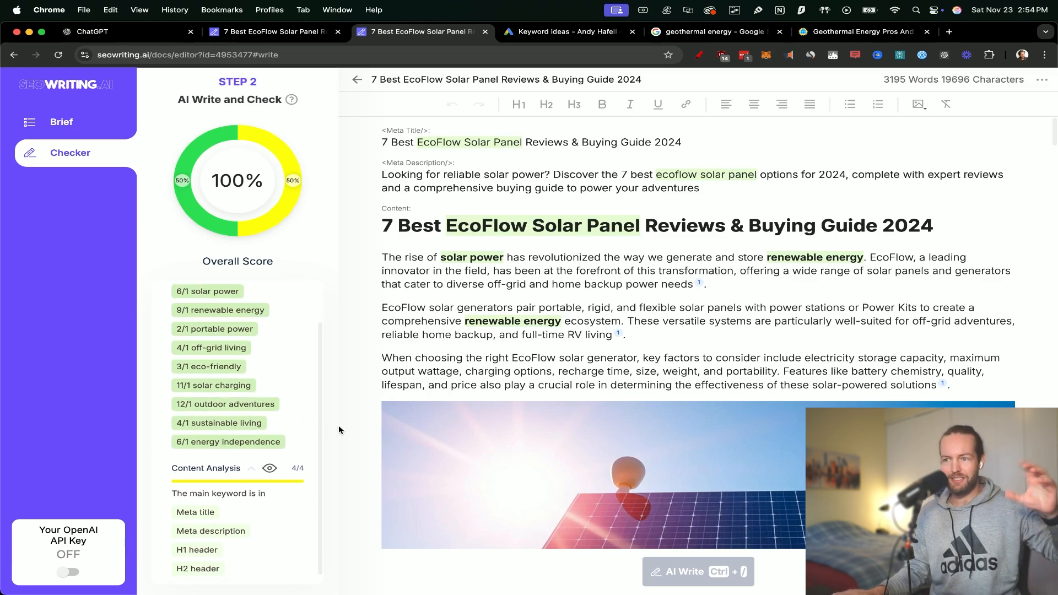
scroll(338, 427, "down", 3)
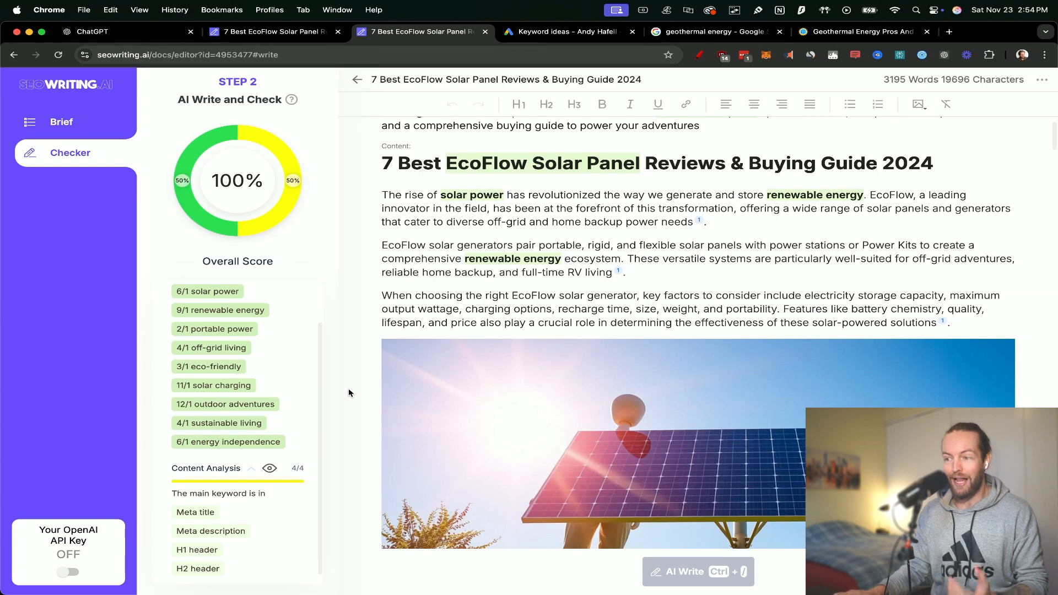
scroll(348, 389, "down", 3)
scroll(348, 389, "down", 3)
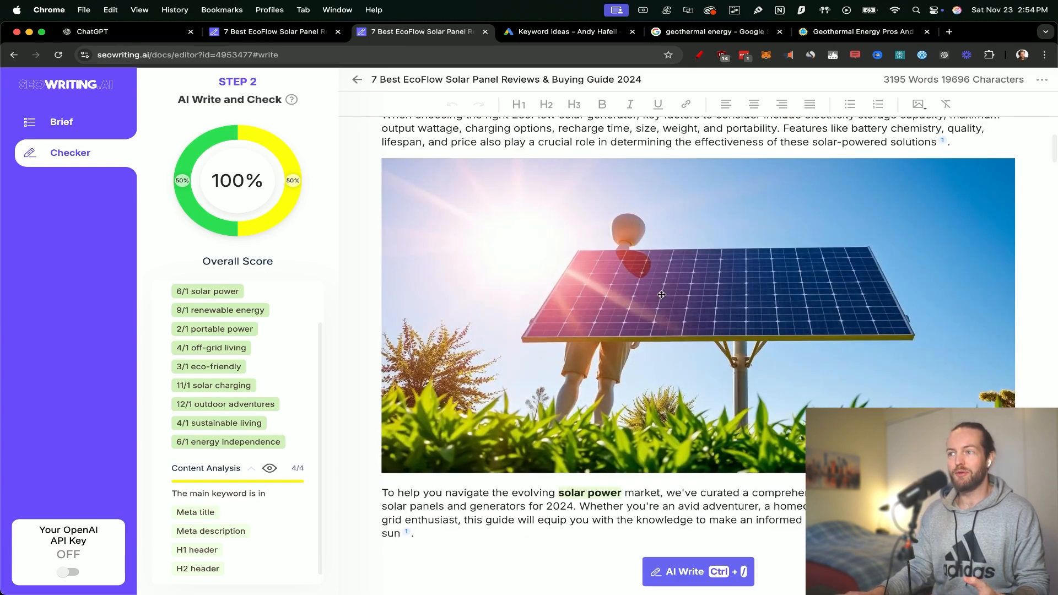
- Insert a blank line between the third introductory paragraph and the article's first image
left_click(970, 151)
key("Return")
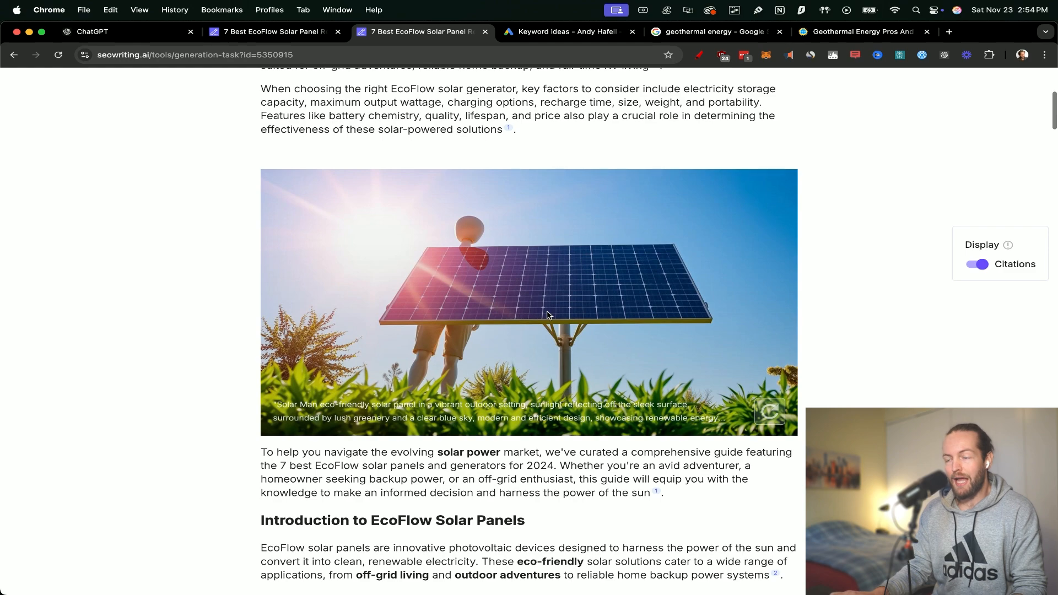
- Regenerate the article's first image from its existing solar panel prompt
scroll(771, 420, "down", 2)
scroll(771, 420, "up", 2)
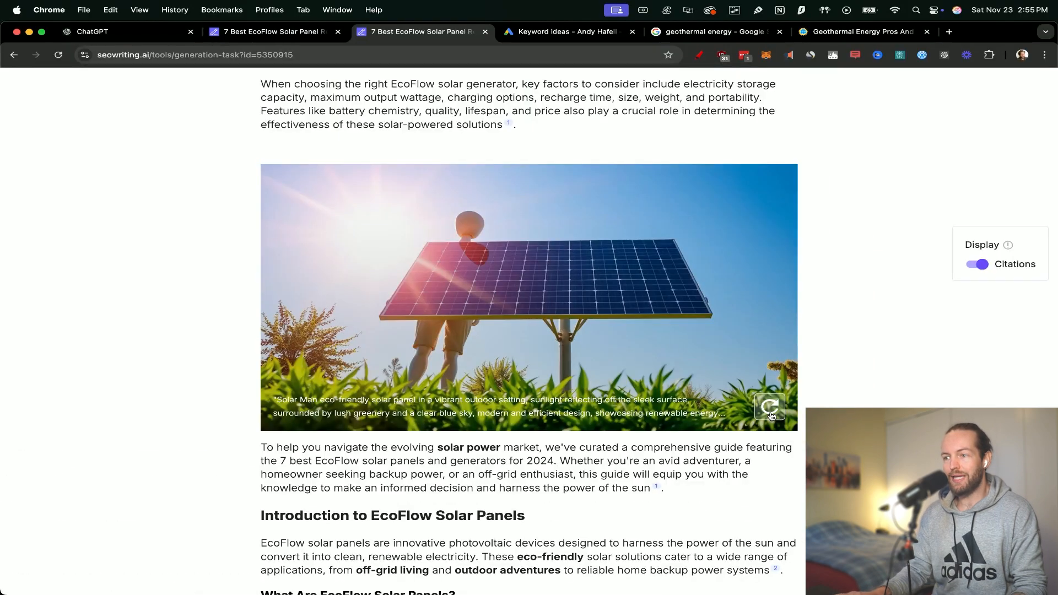
left_click(770, 416)
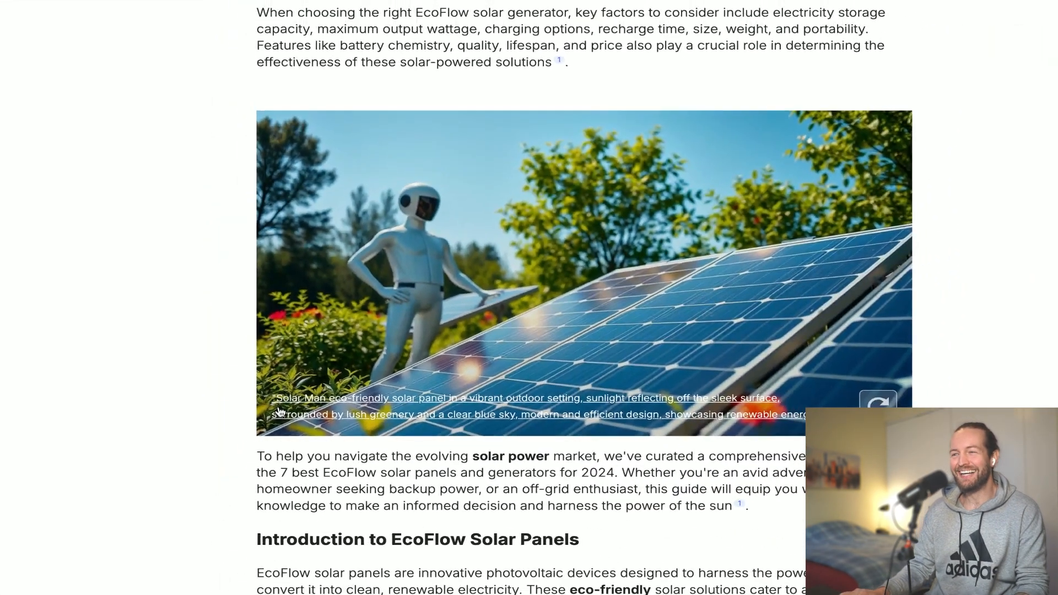
- Open the site selection and publishing settings for the EcoFlow article
scroll(801, 217, "up", 7)
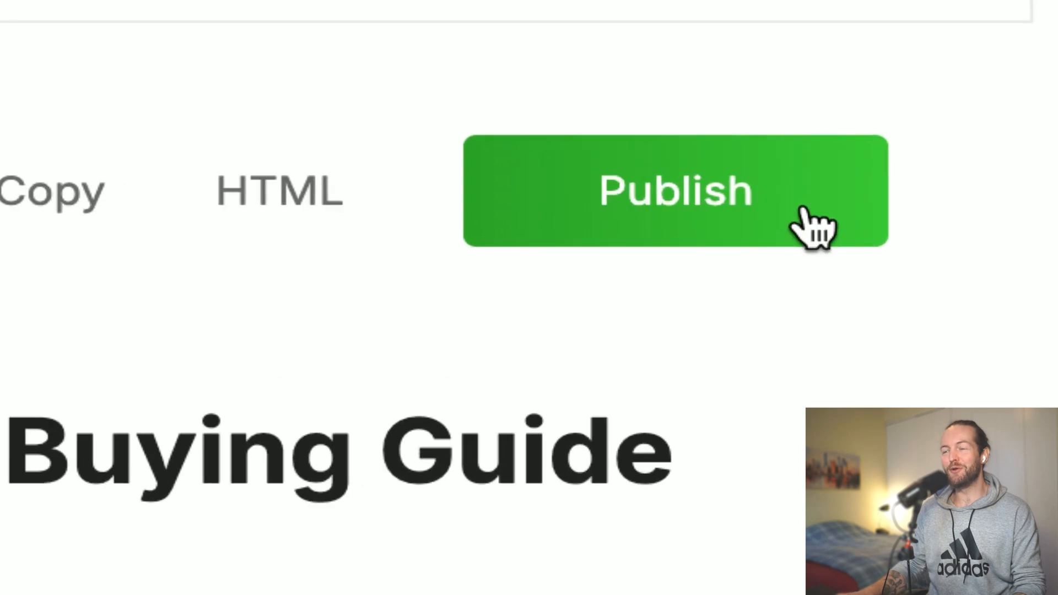
left_click(807, 211)
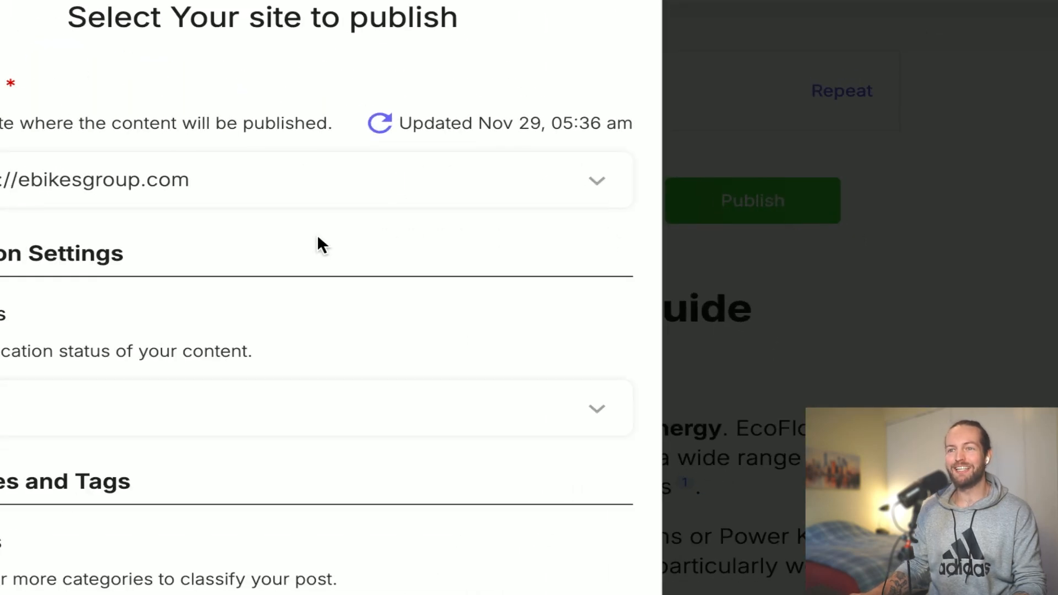